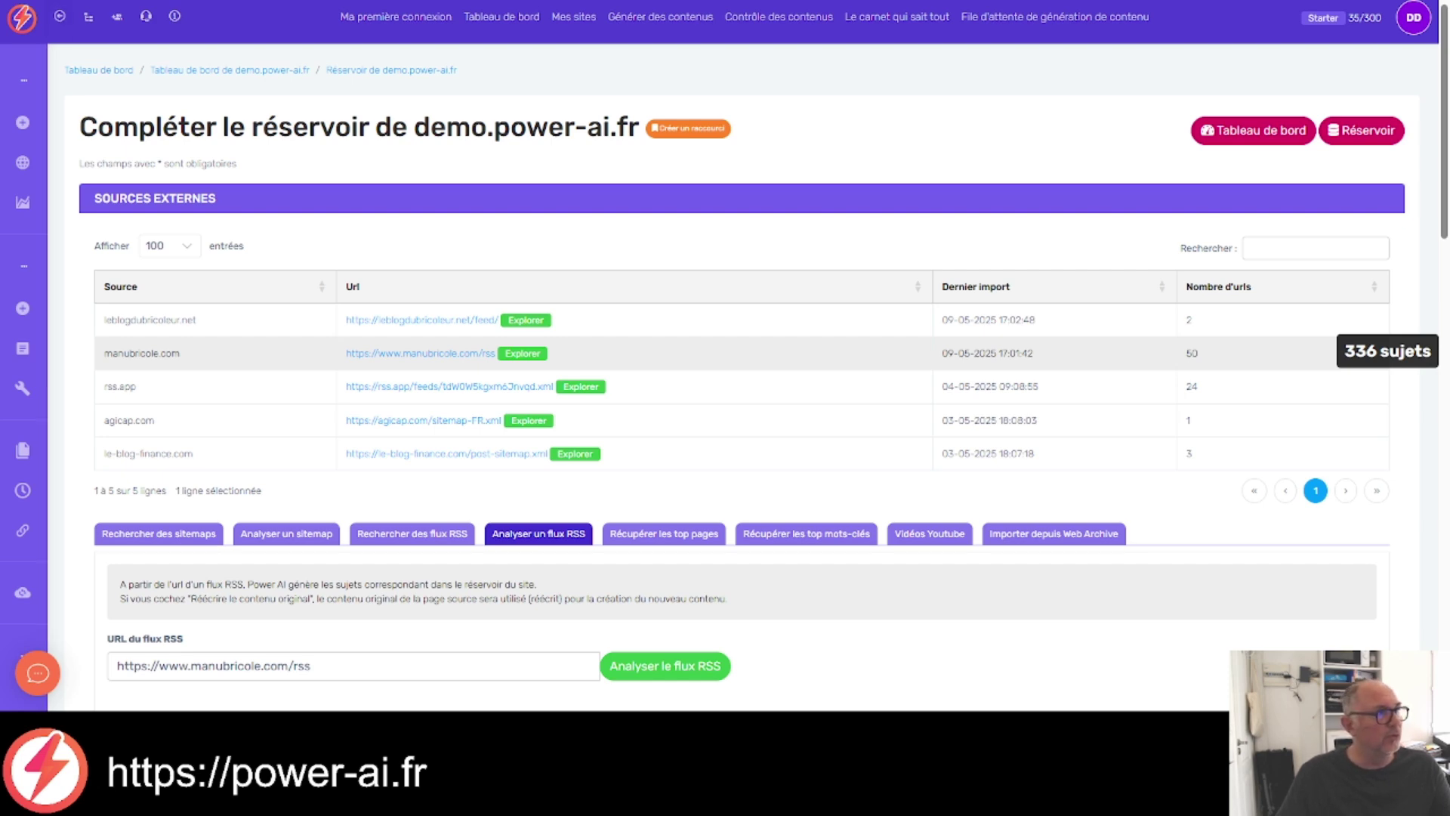
Step: Name the batch "urls discover" in the URL list import form
{"action": "scroll", "coordinate": [725, 378], "scroll_direction": "down", "scroll_amount": 8}
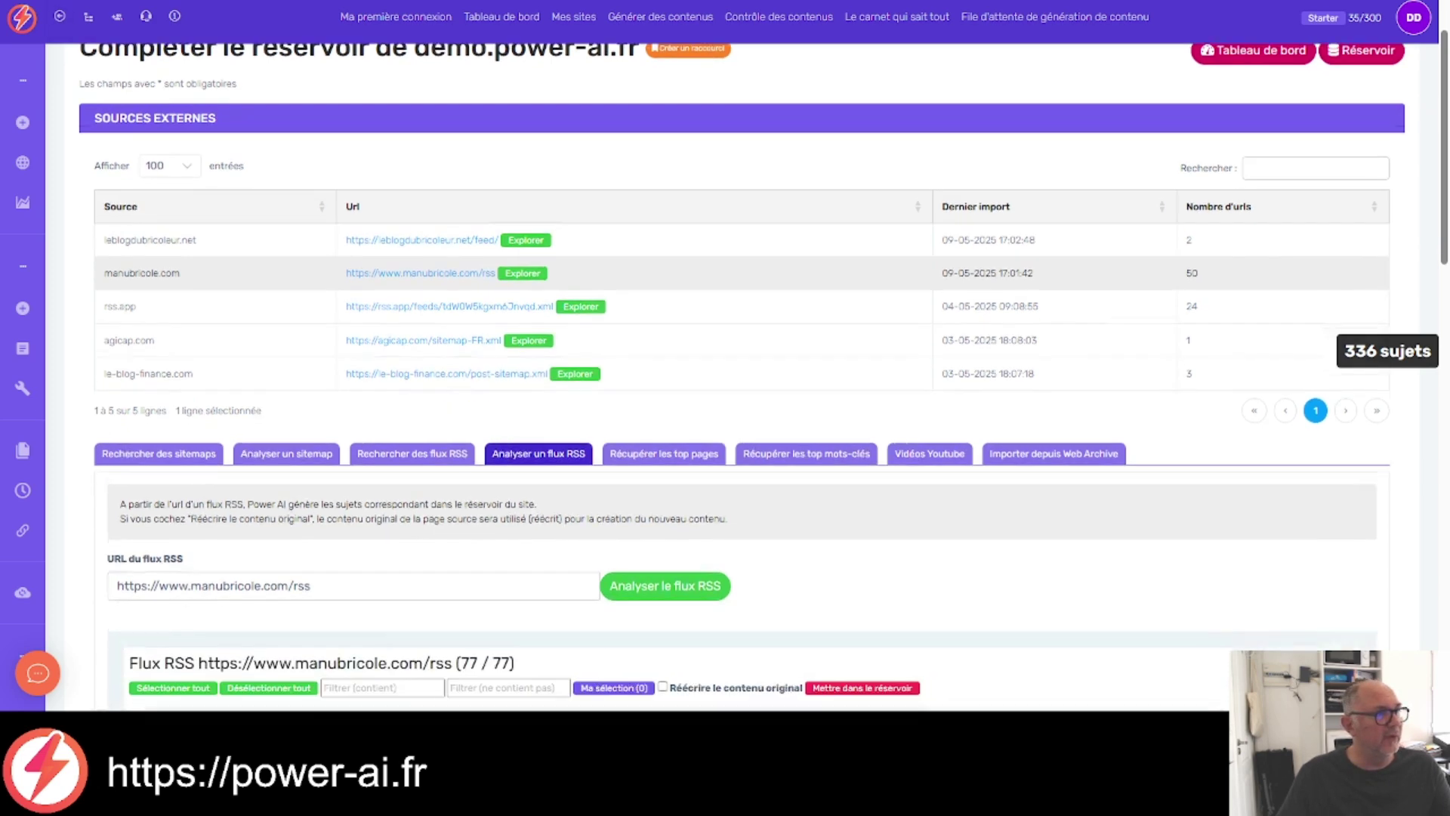
{"action": "scroll", "coordinate": [726, 340], "scroll_direction": "down", "scroll_amount": 6}
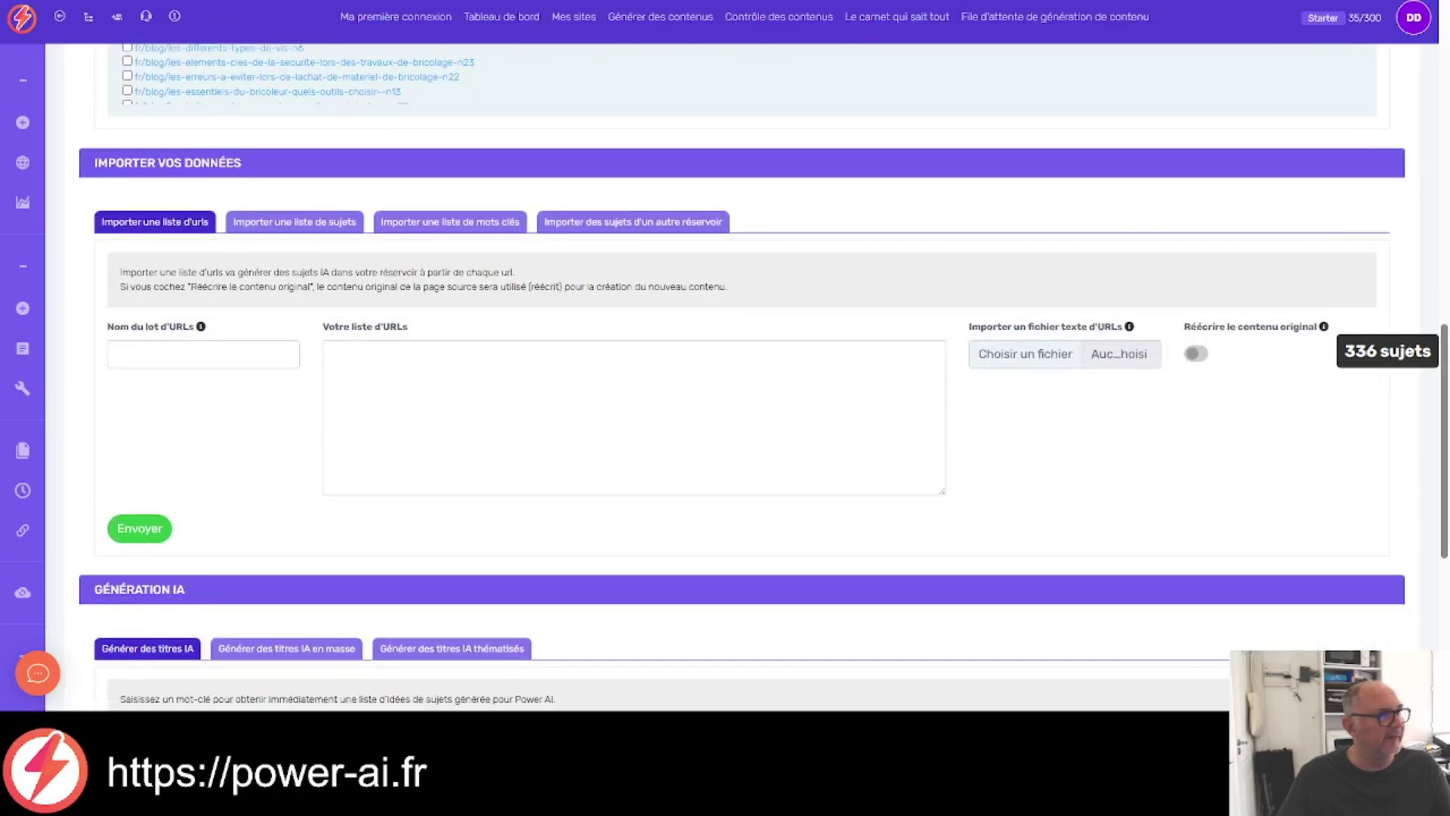
{"action": "scroll", "coordinate": [725, 378], "scroll_direction": "down", "scroll_amount": 1}
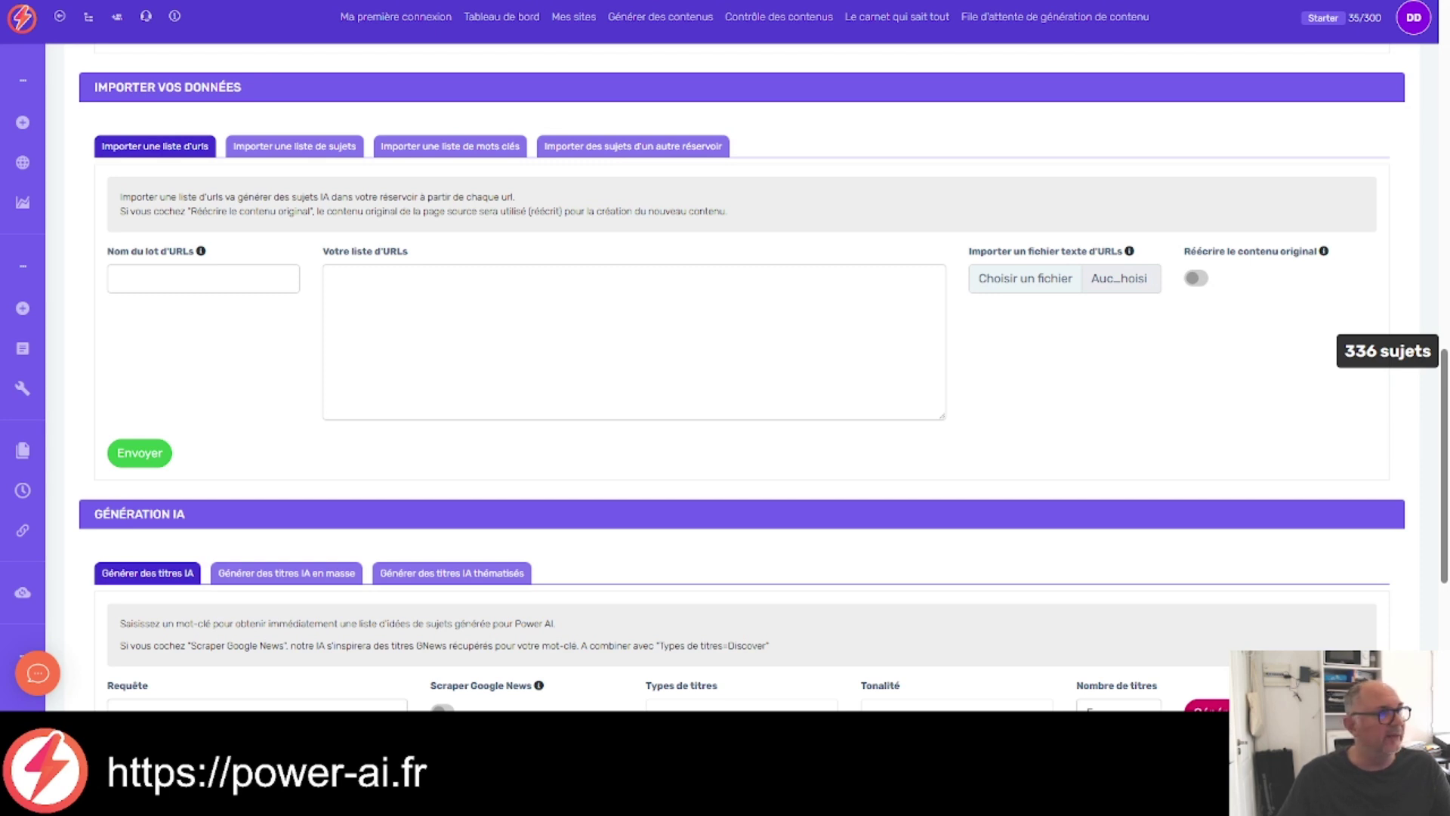
{"action": "left_click", "coordinate": [374, 276]}
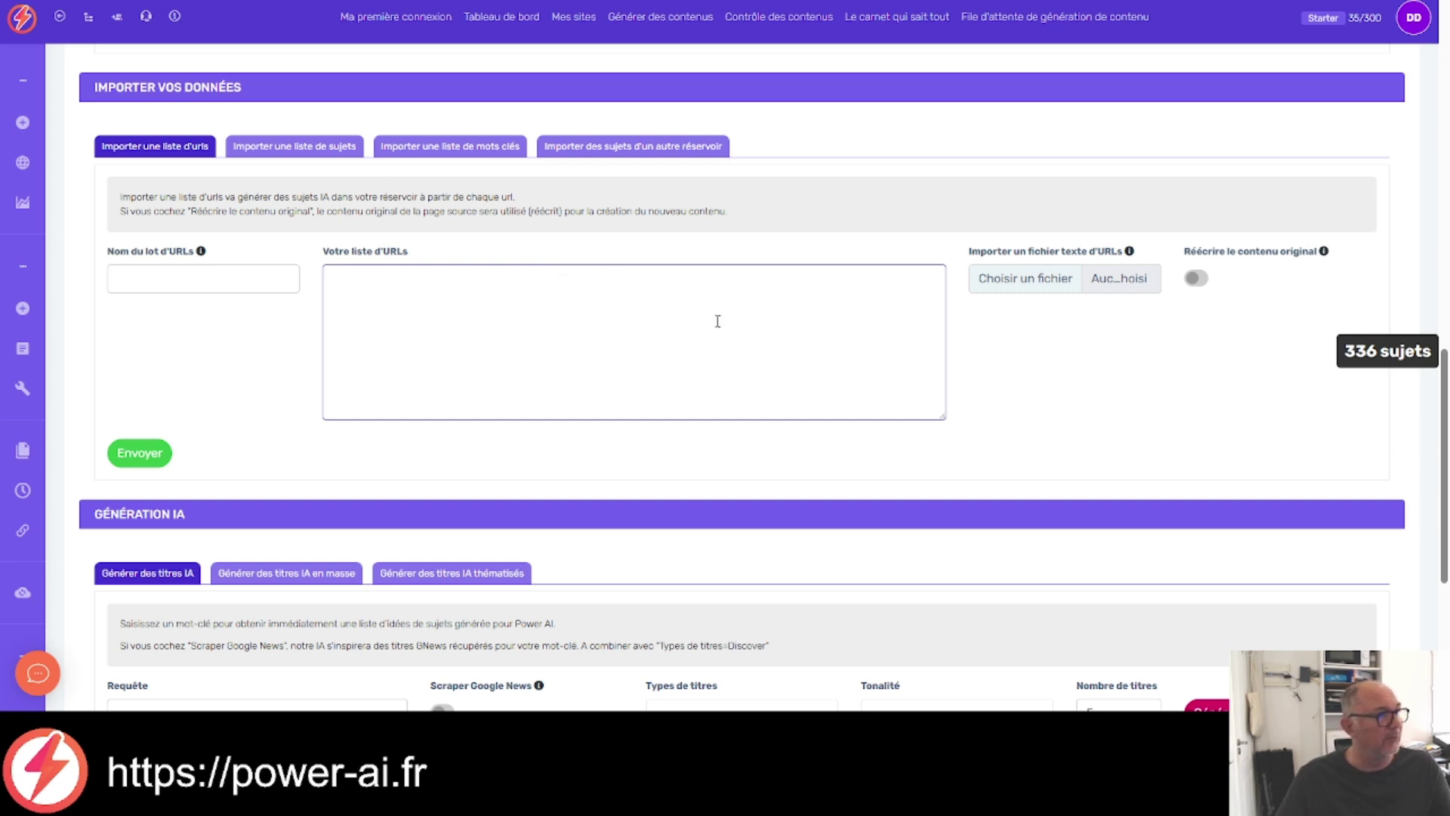
{"action": "left_click", "coordinate": [229, 275]}
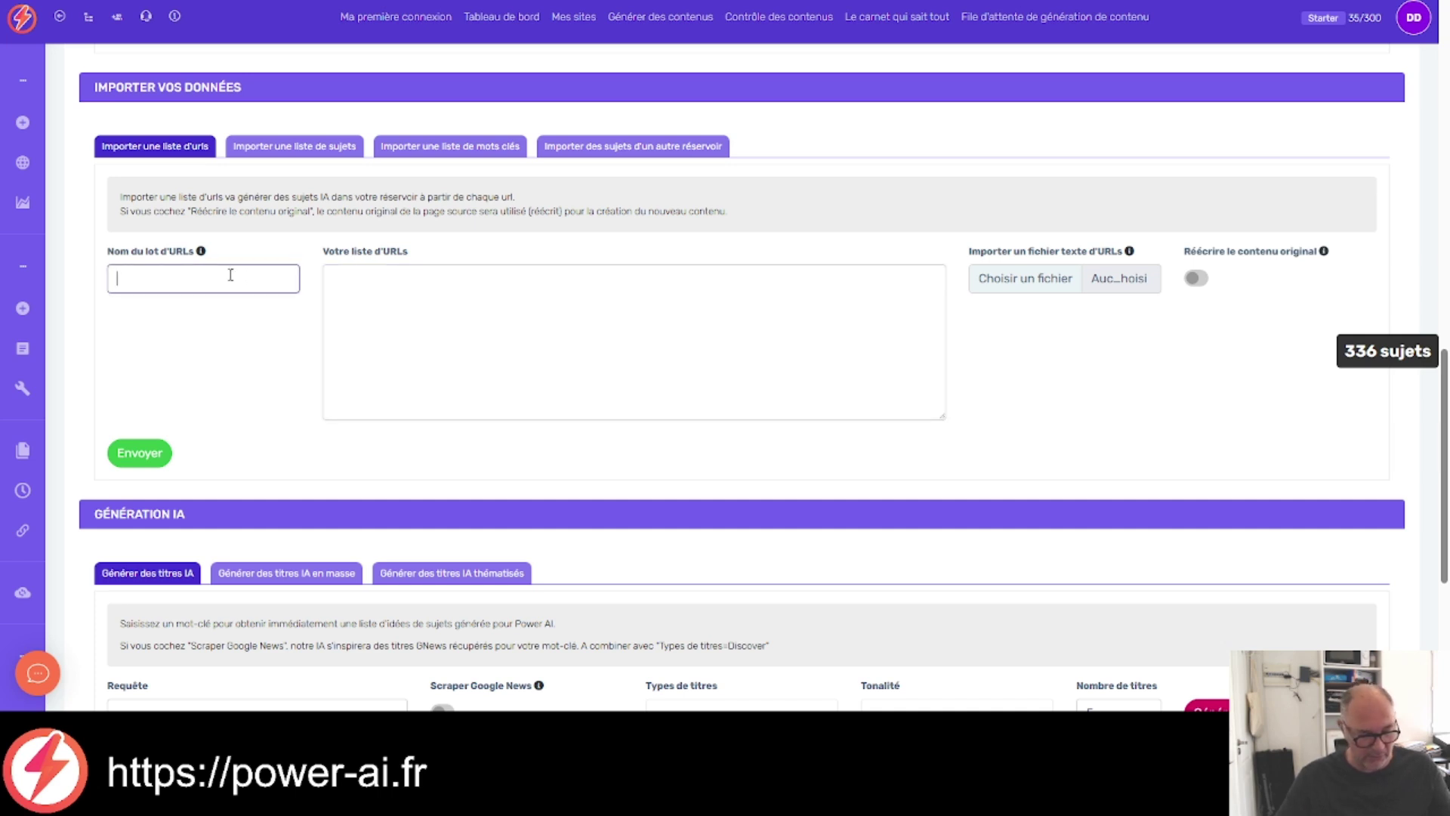
{"action": "type", "text": "urls "}
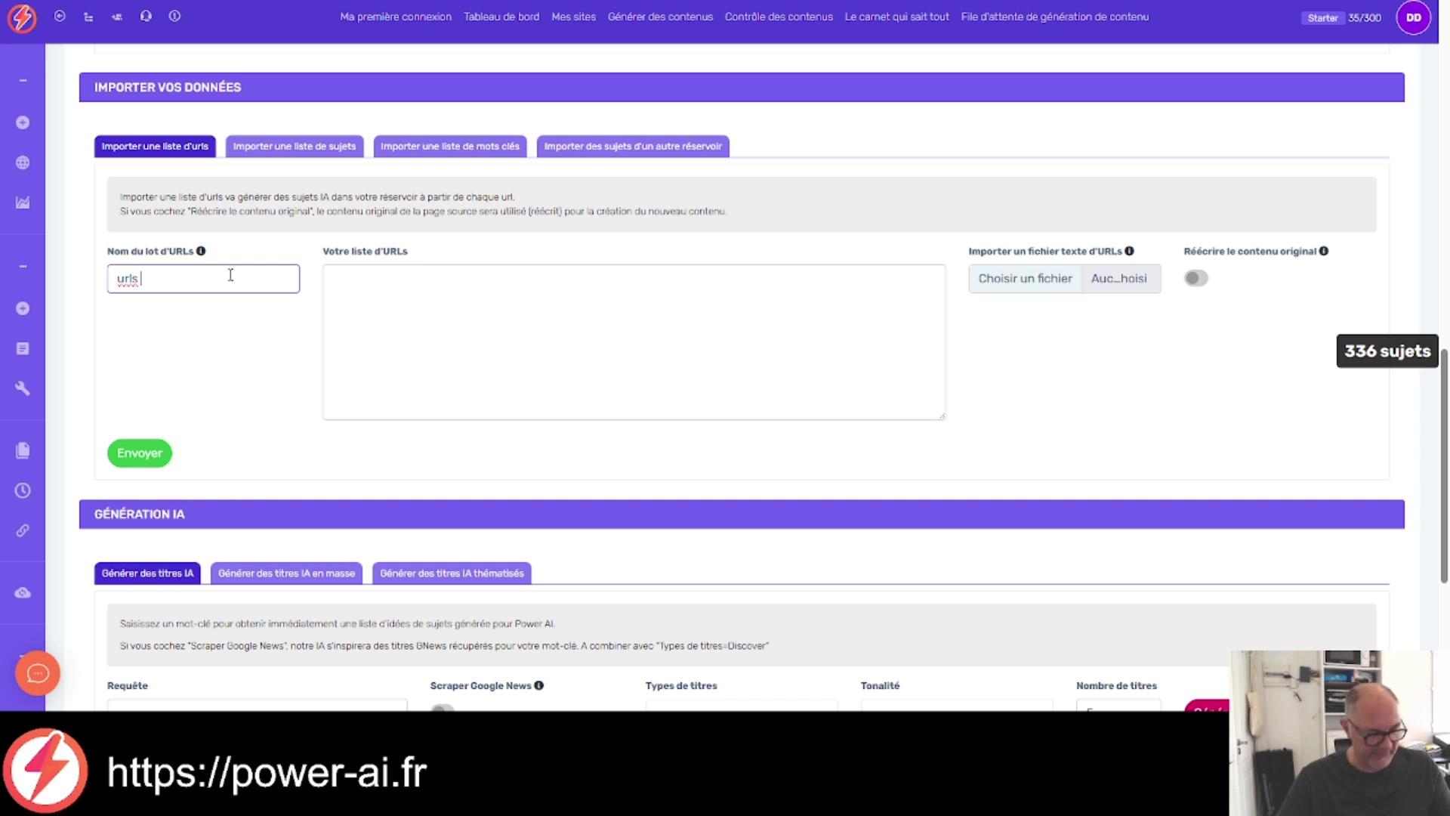
{"action": "type", "text": "discover"}
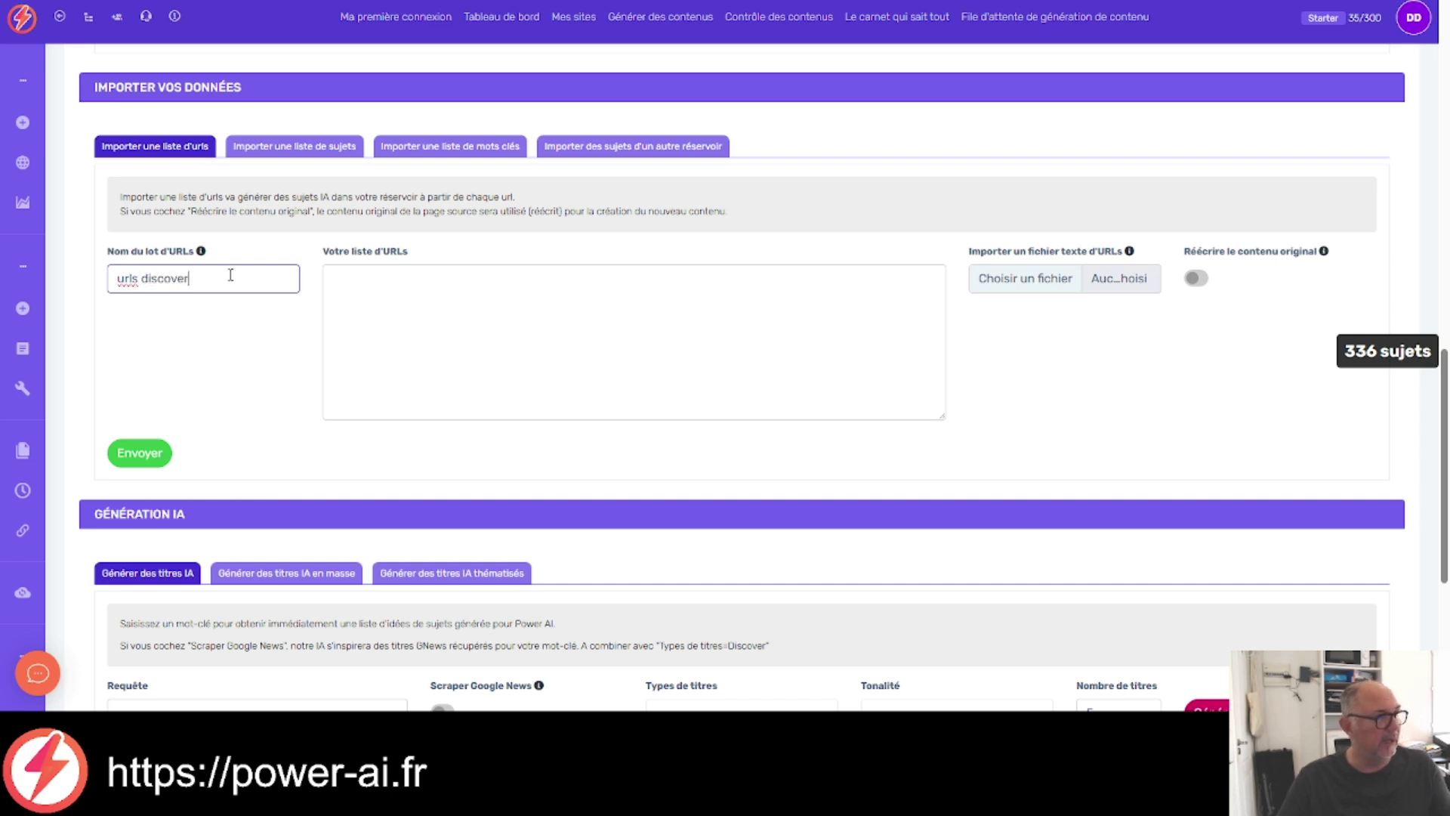
{"action": "left_click", "coordinate": [461, 330]}
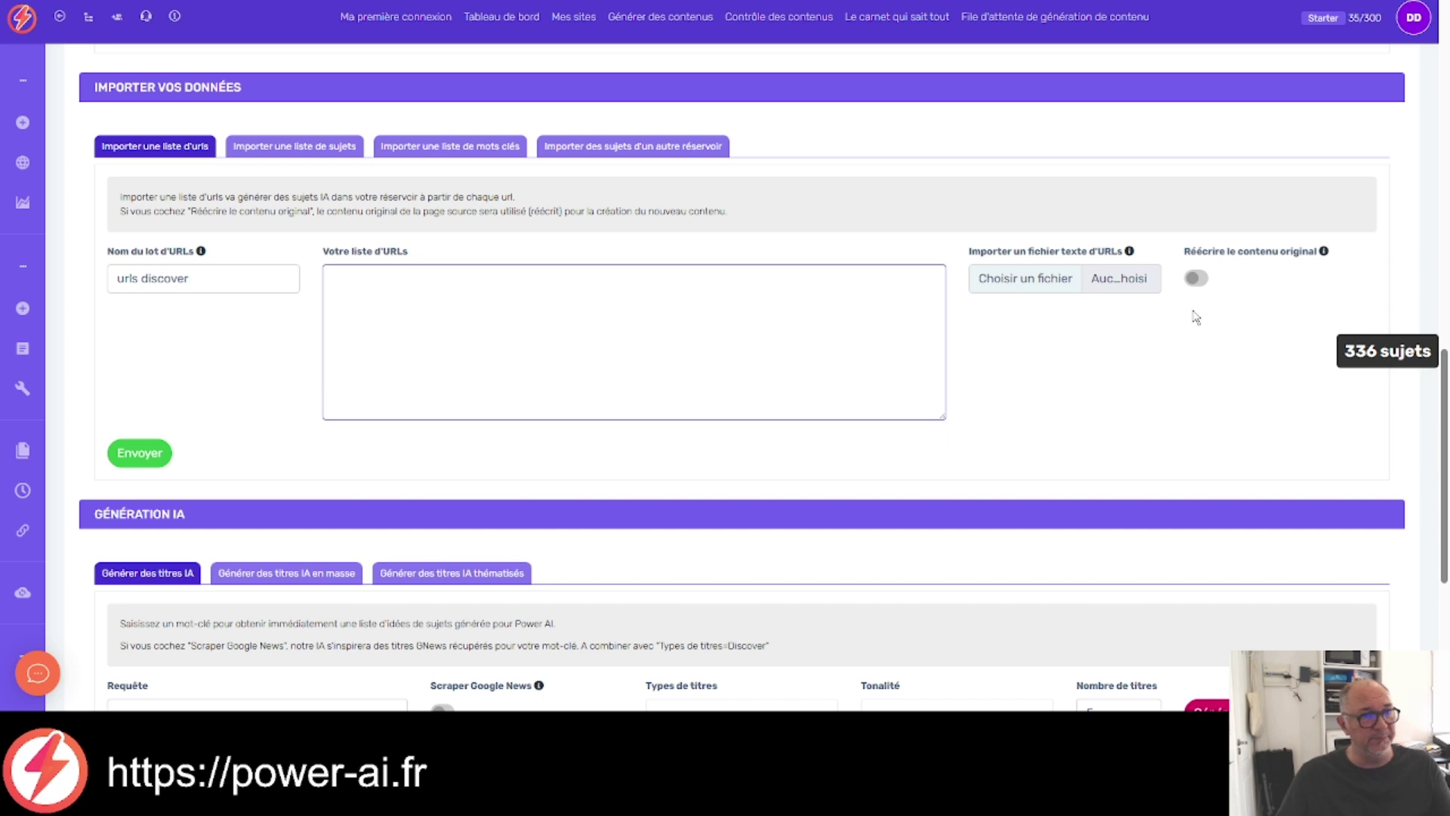
Step: Switch rewriting of the original content on and back off for the URL list import
{"action": "left_click", "coordinate": [1200, 281]}
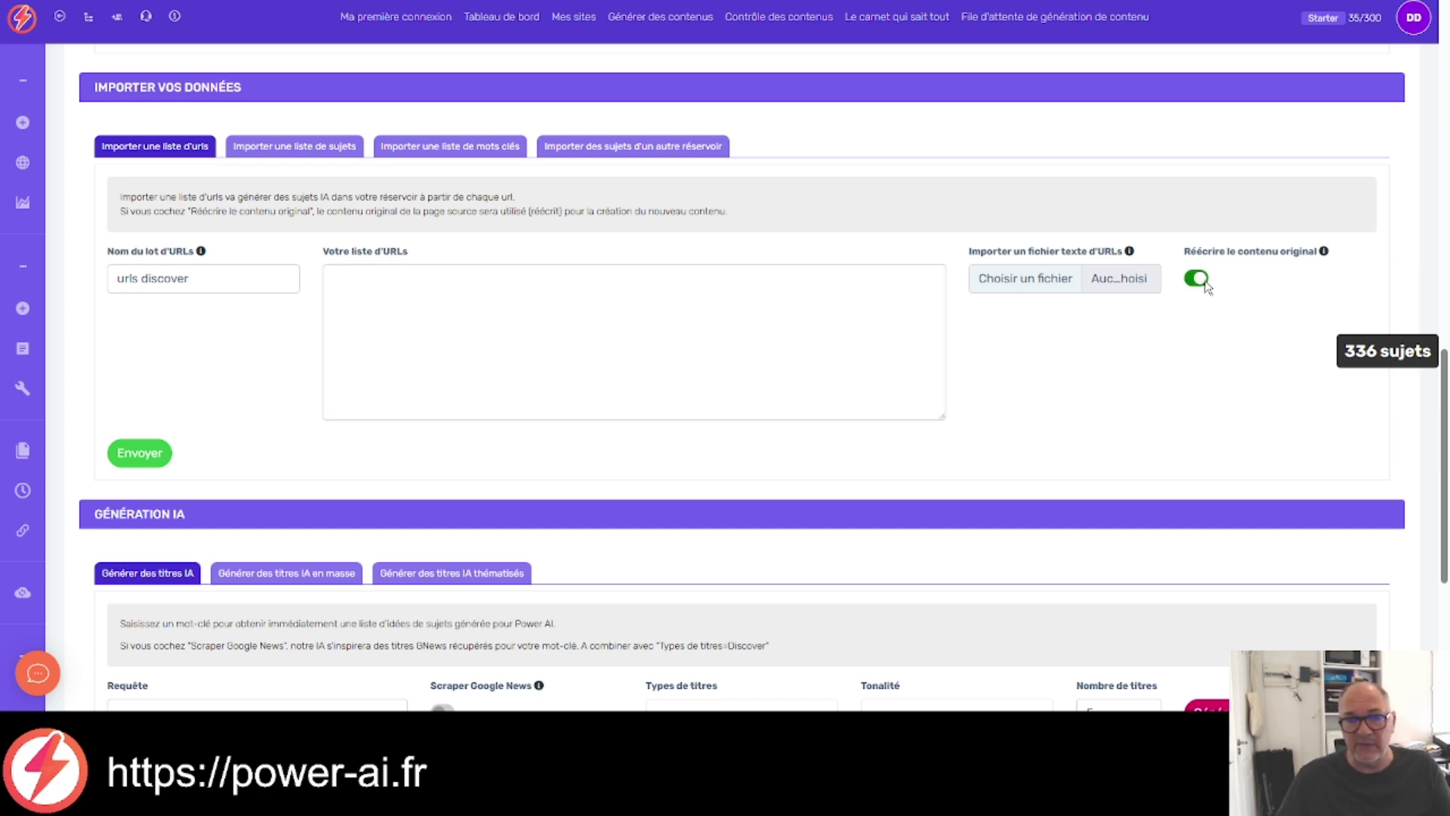
{"action": "left_click", "coordinate": [886, 290]}
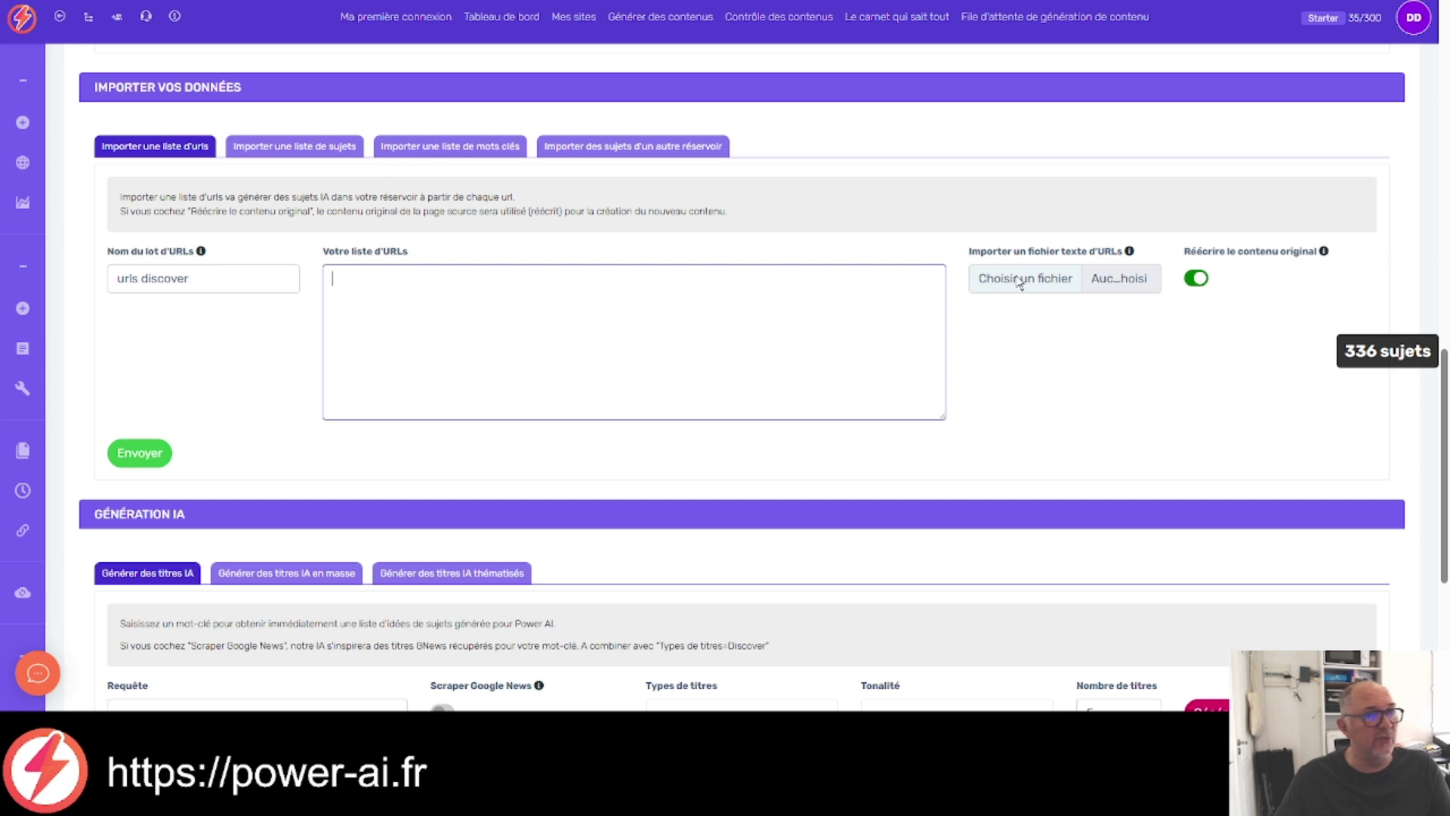
{"action": "left_click", "coordinate": [1198, 277]}
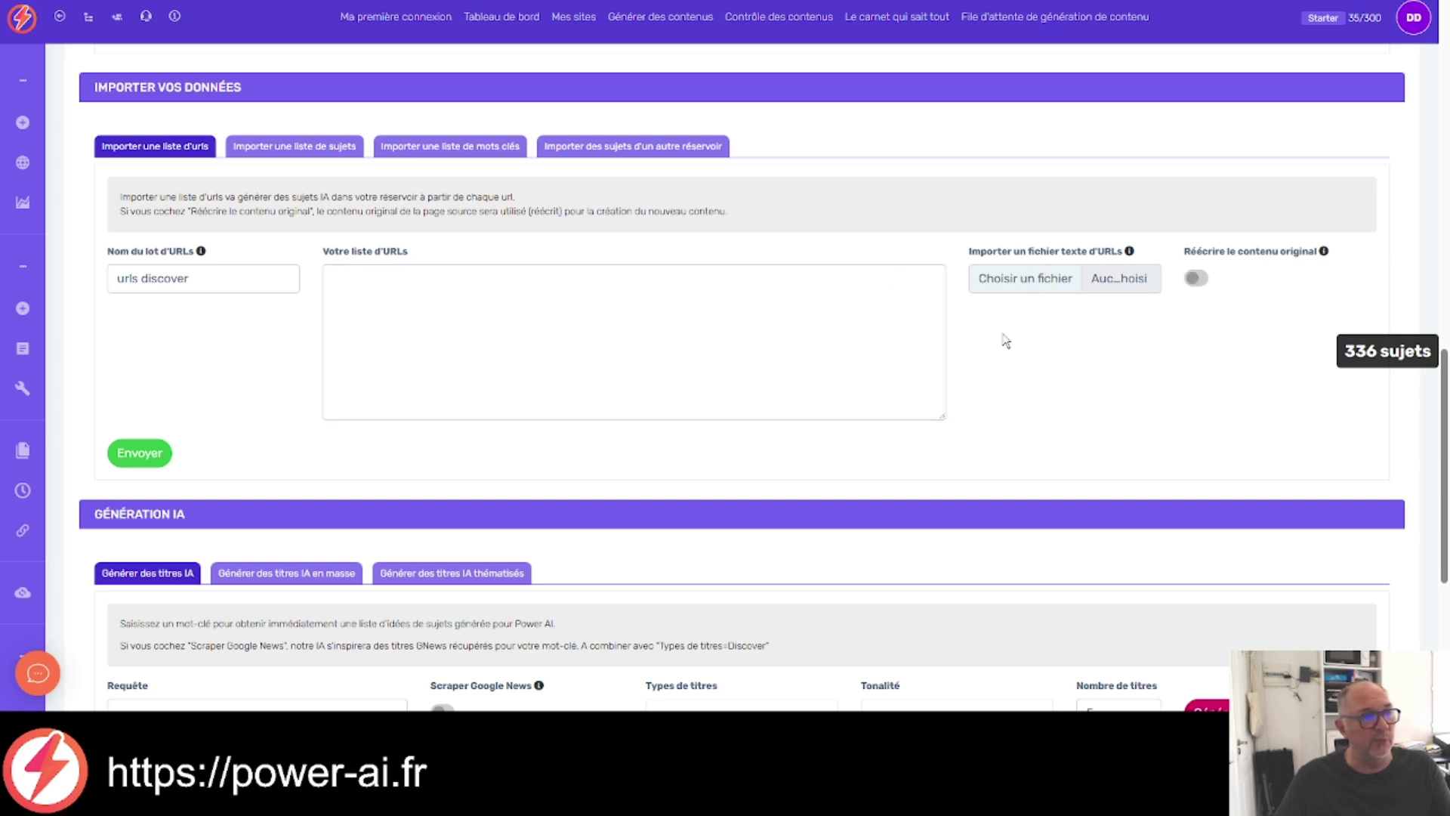
{"action": "left_click", "coordinate": [544, 330]}
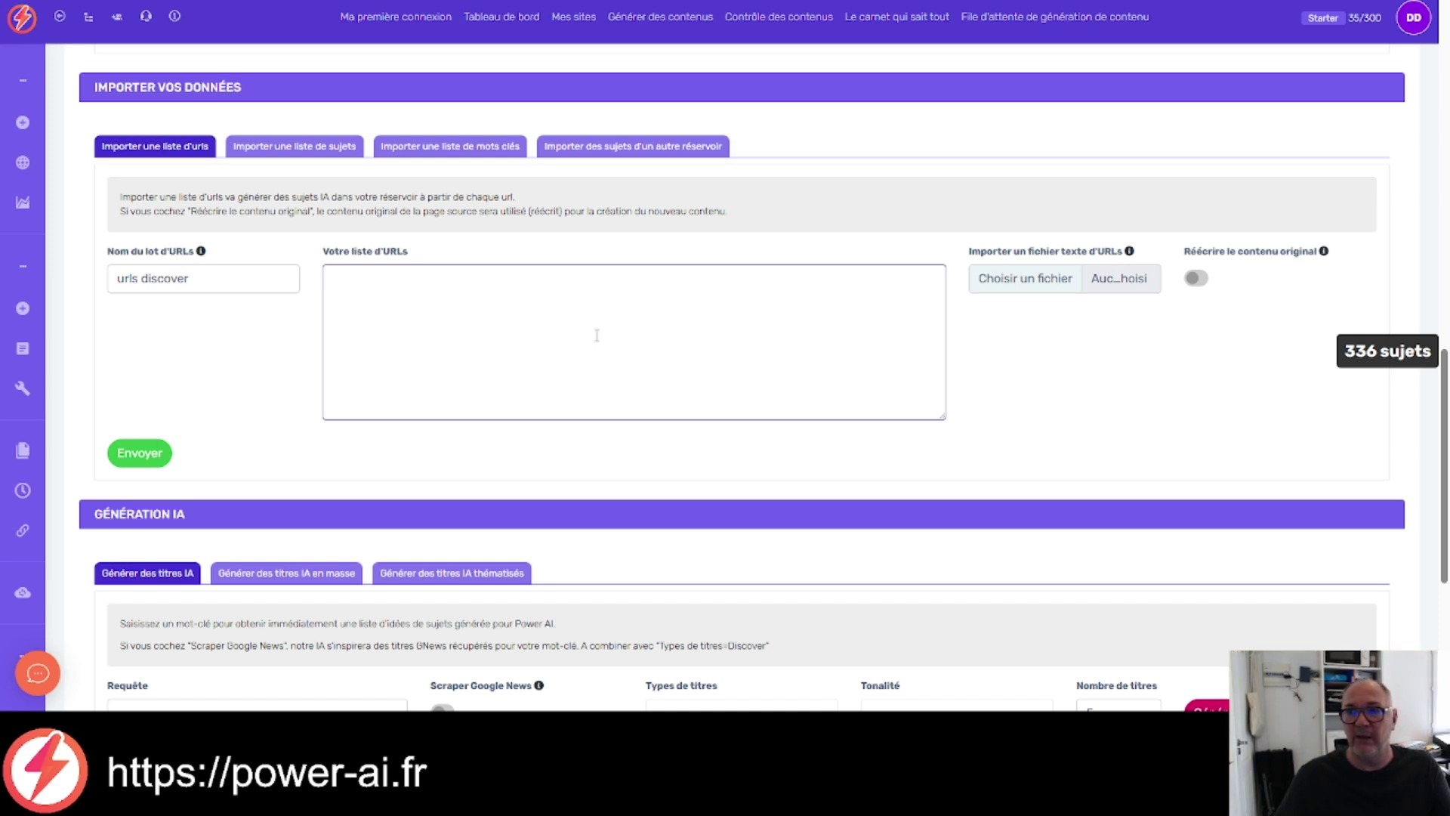
Step: Copy HaloScan's keywords "comment nettoyer une terrasse en bois", "faire une terrasse en bois pas cher" and "traiter une terrasse en bois neuve" into the subject list
{"action": "left_click", "coordinate": [310, 152]}
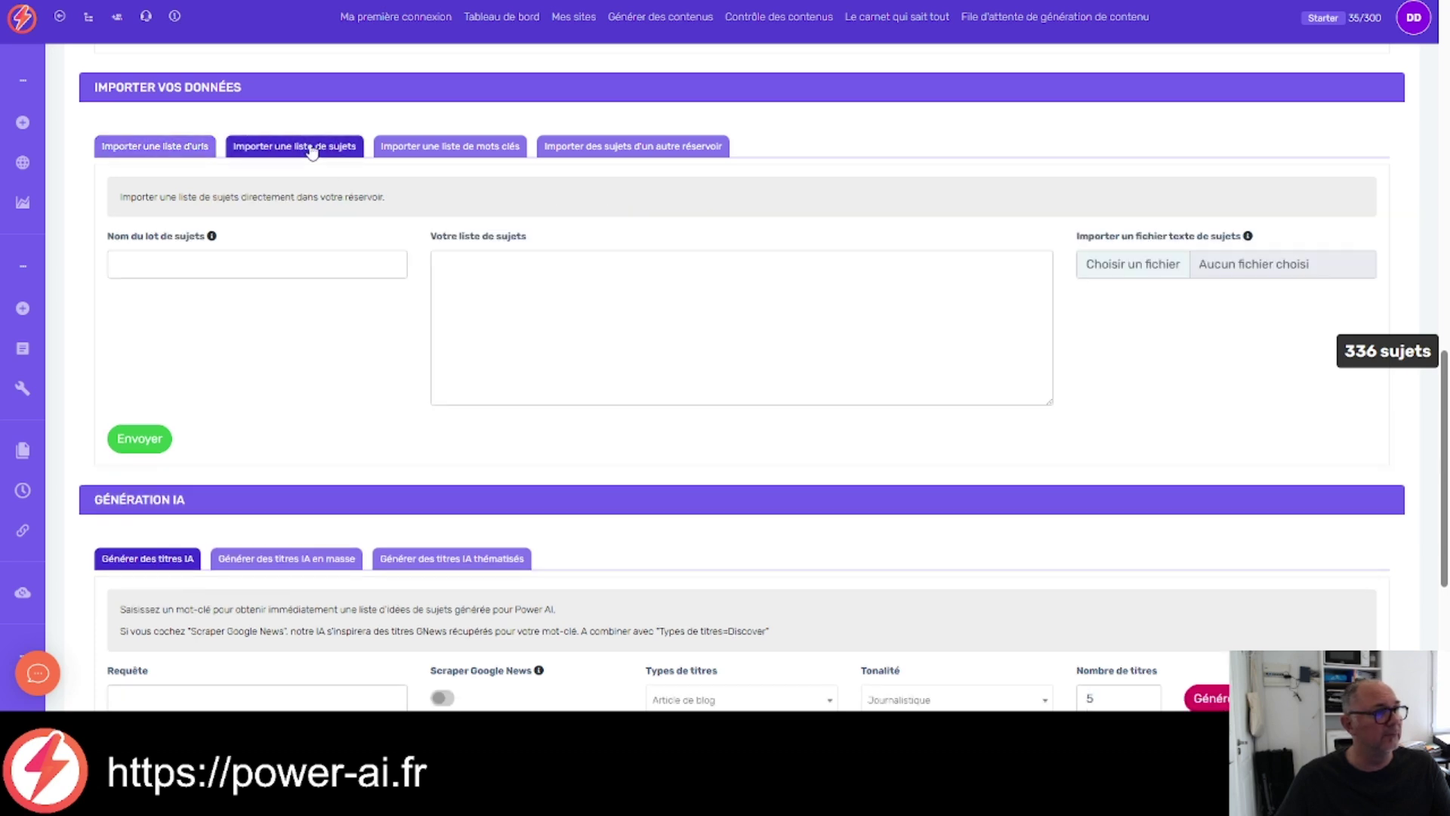
{"action": "left_click", "coordinate": [330, 257]}
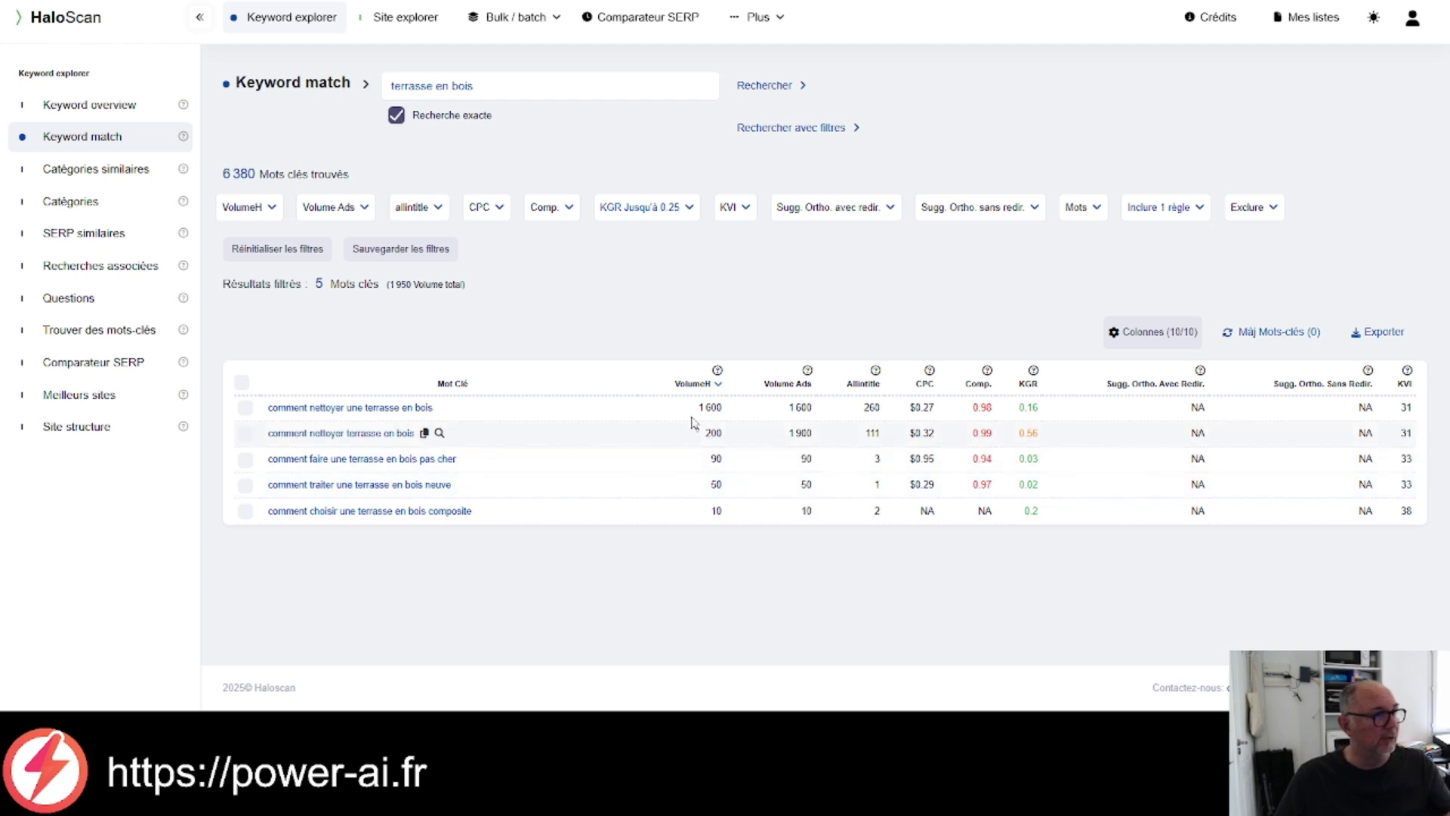
{"action": "left_click", "coordinate": [244, 409]}
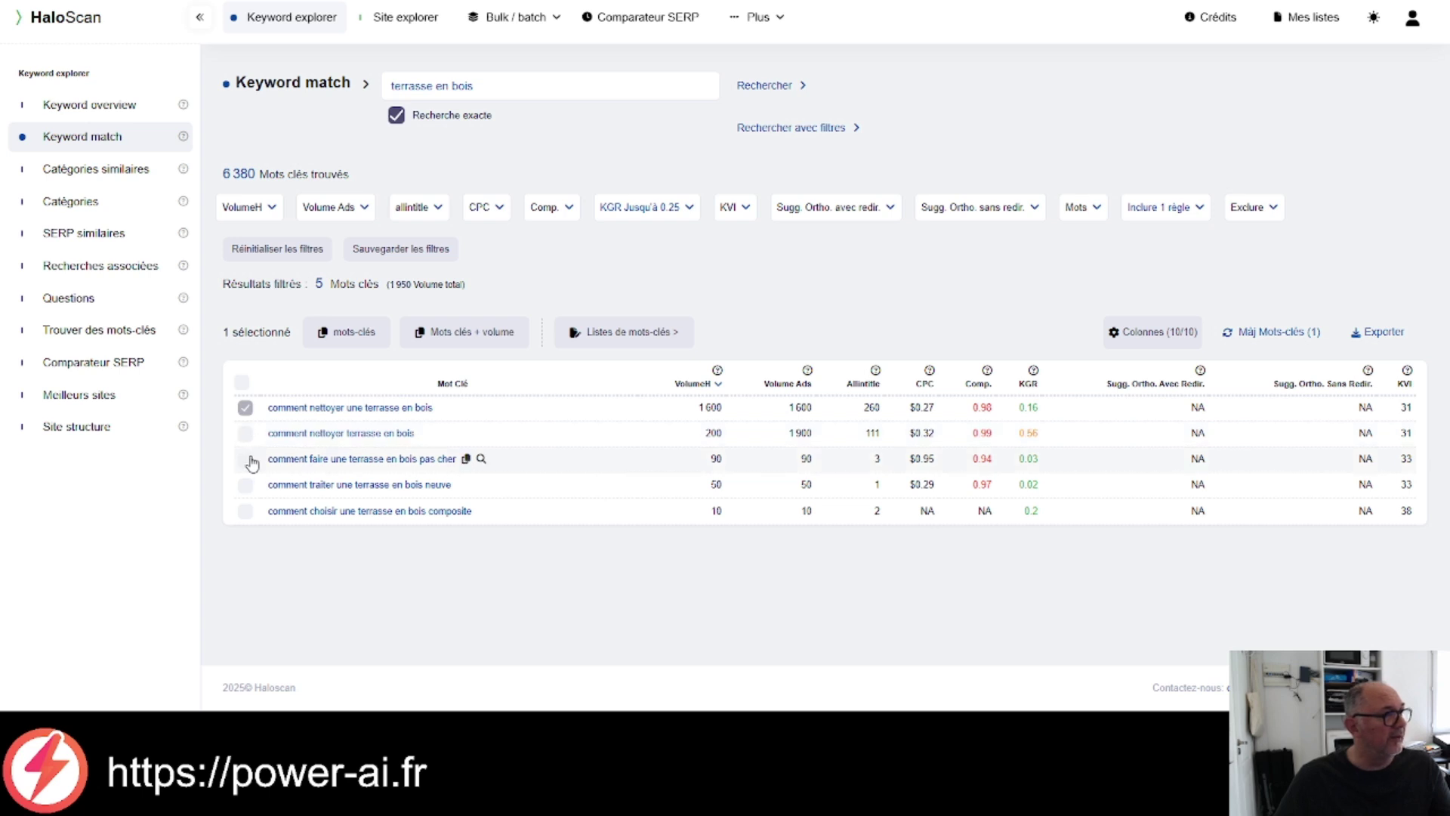
{"action": "left_click", "coordinate": [246, 460]}
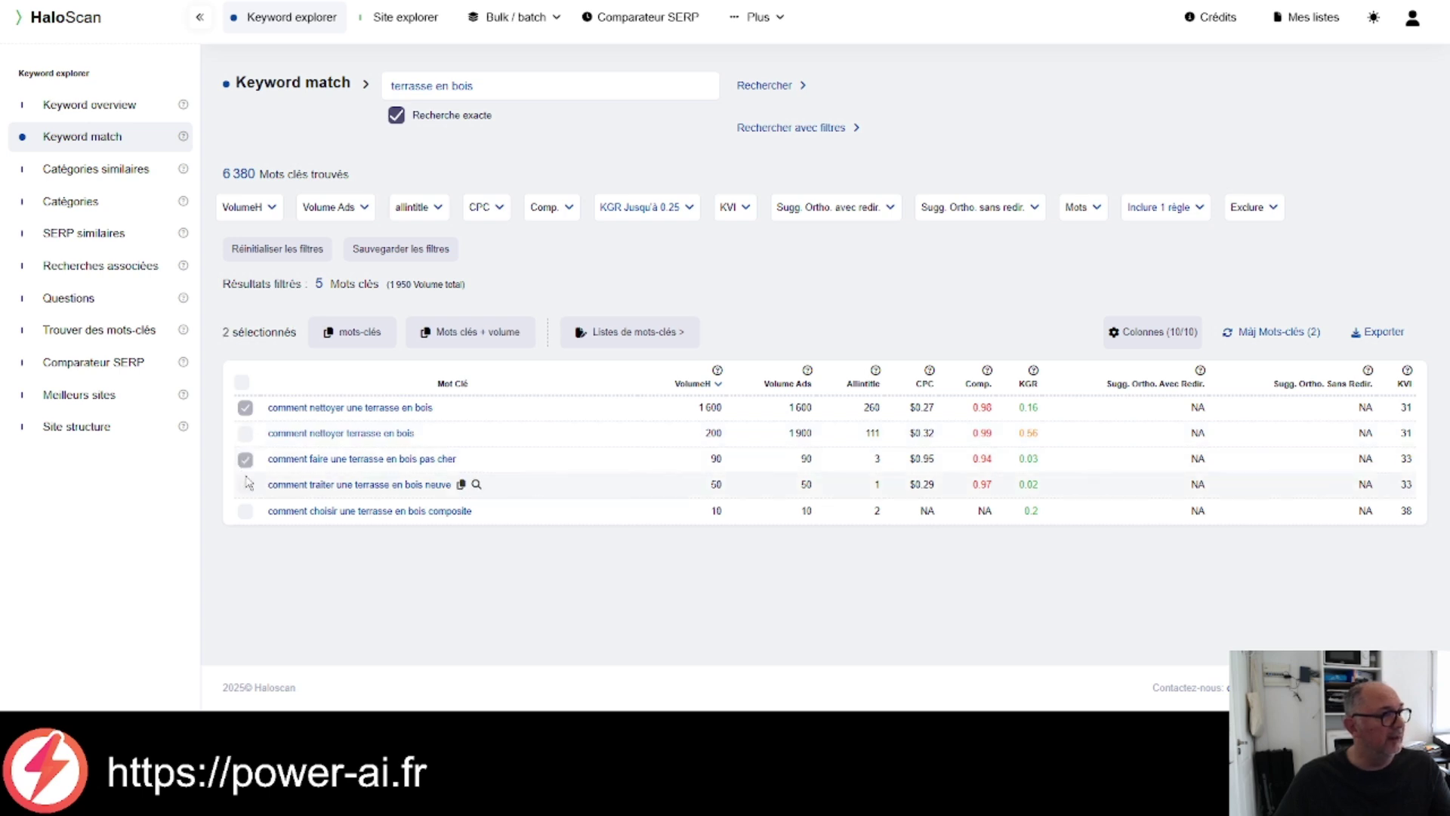
{"action": "left_click", "coordinate": [244, 490]}
{"action": "left_click", "coordinate": [355, 337]}
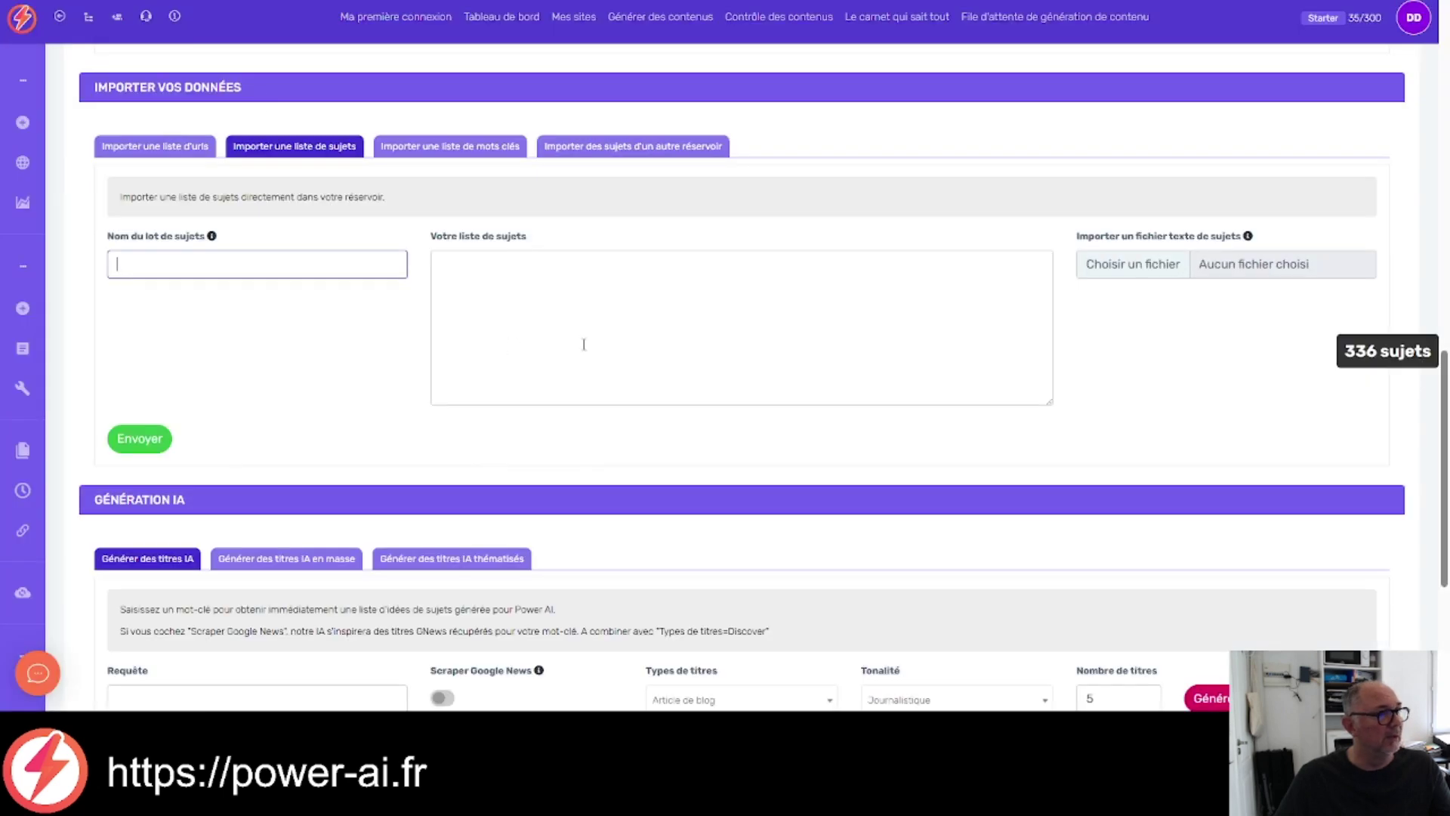
{"action": "left_click", "coordinate": [591, 345]}
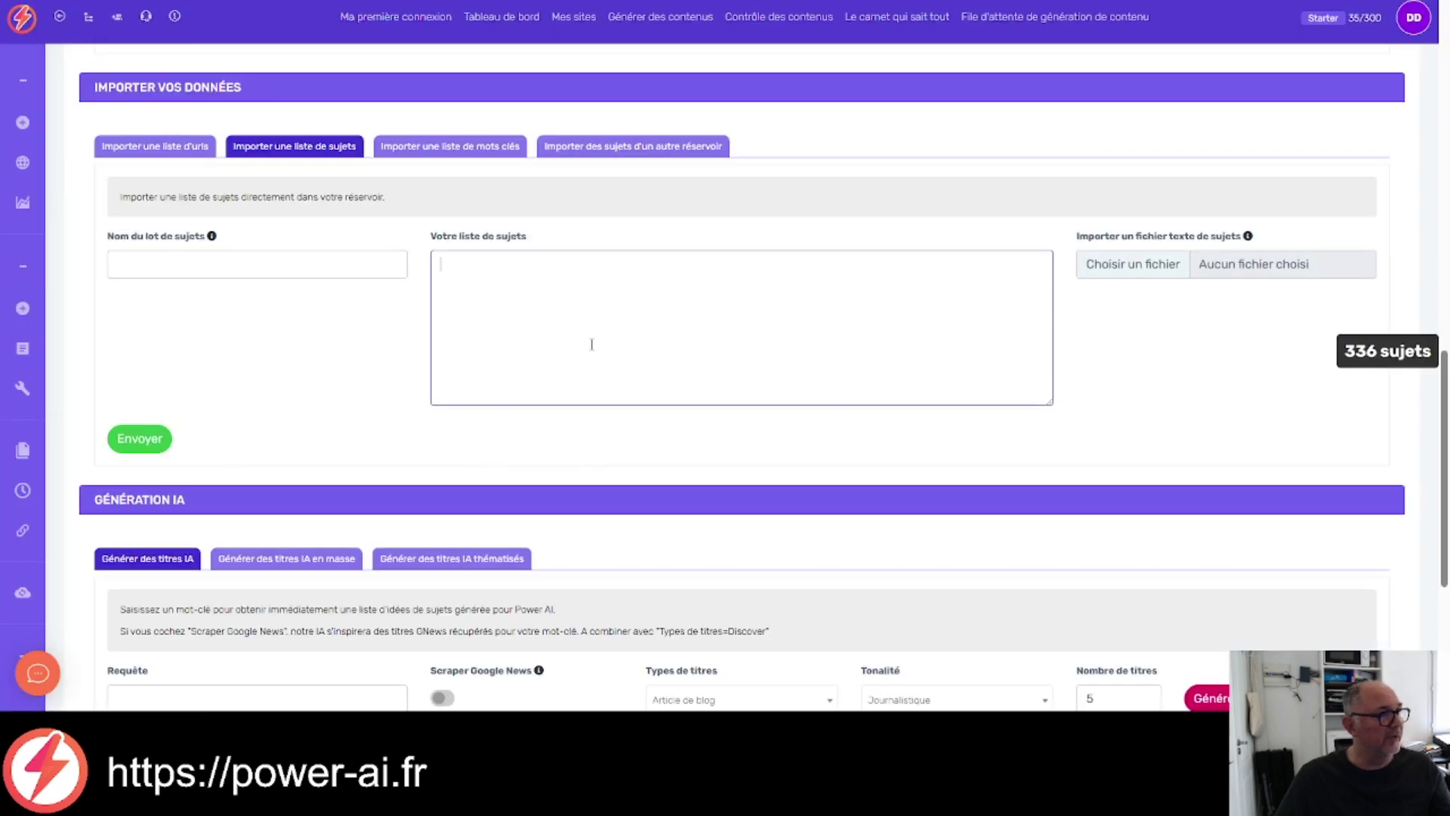
{"action": "key", "text": "ctrl+v"}
Step: Name the subject batch "haloscan terrasse facile" and submit the subject list to the reservoir
{"action": "left_click", "coordinate": [317, 259]}
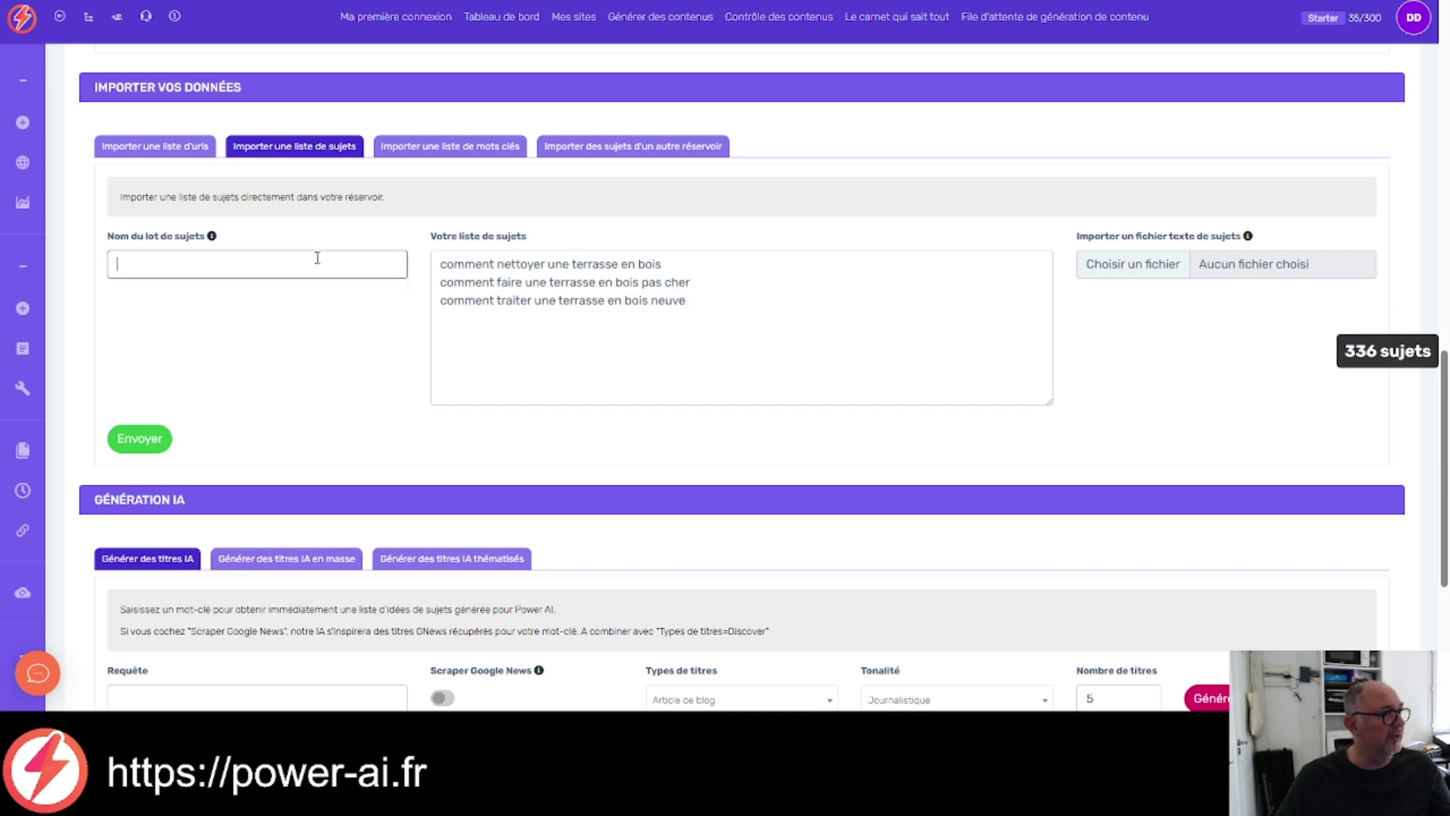
{"action": "type", "text": "hal"}
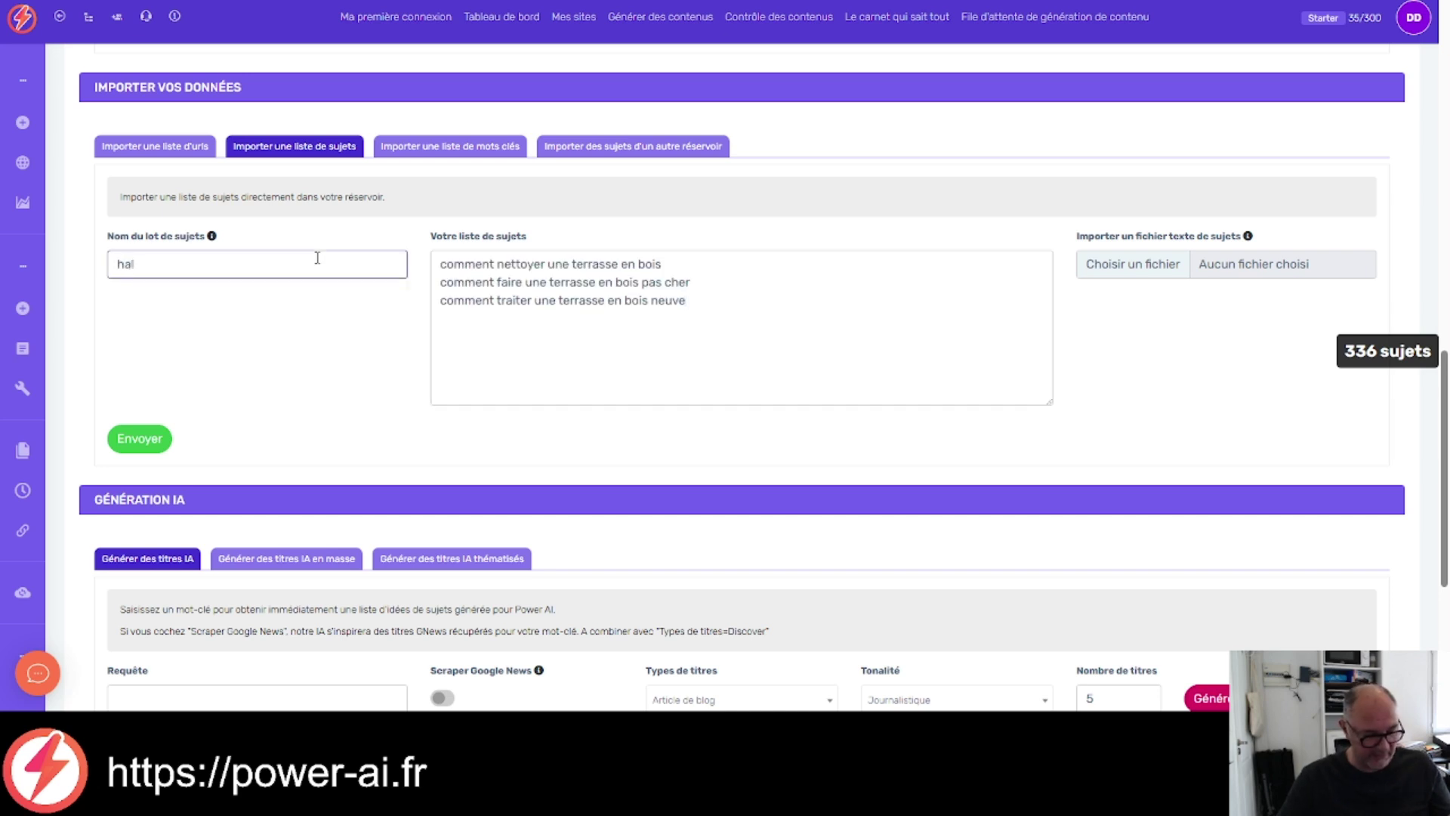
{"action": "type", "text": "oscan"}
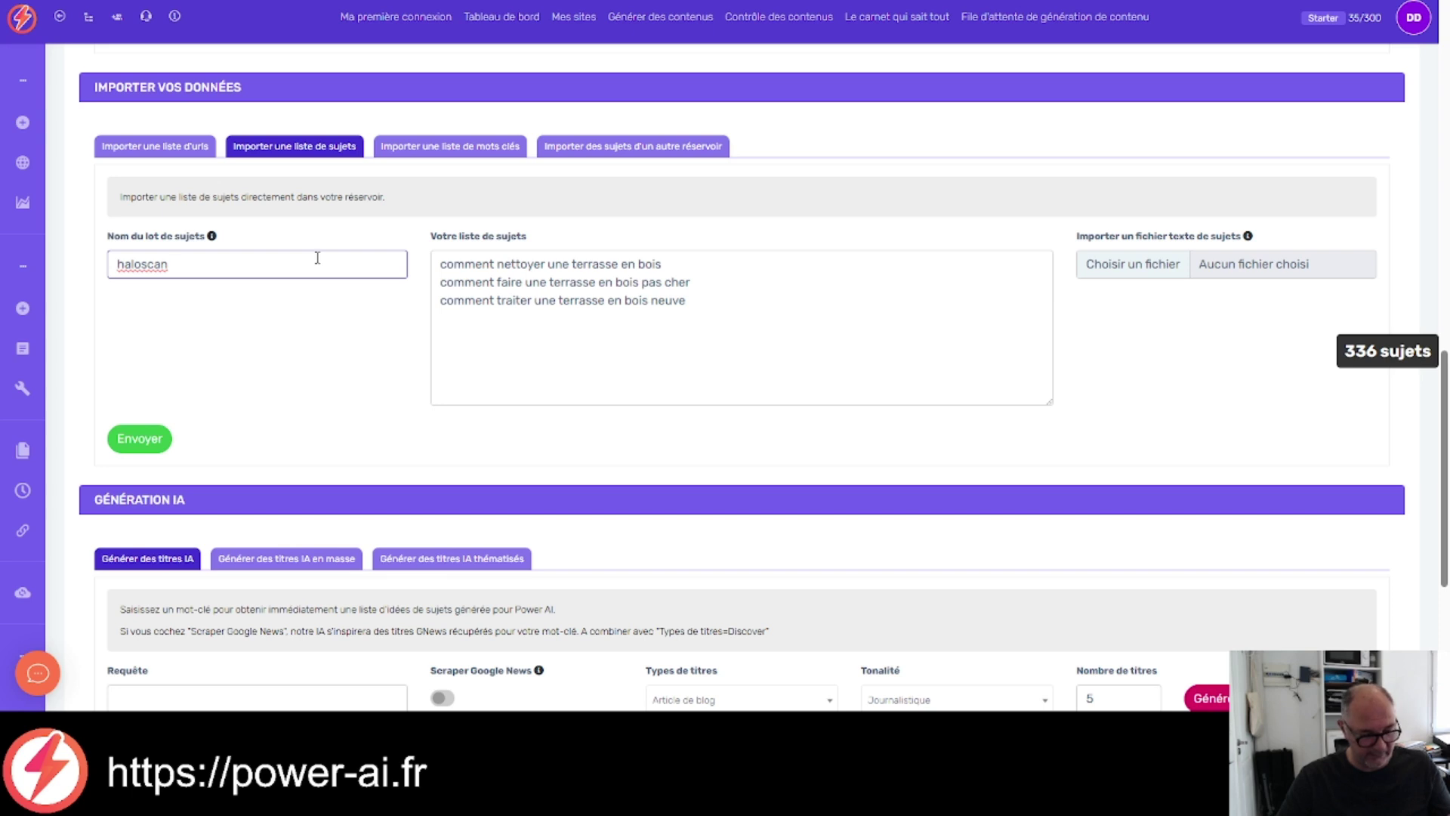
{"action": "type", "text": " terrasse"}
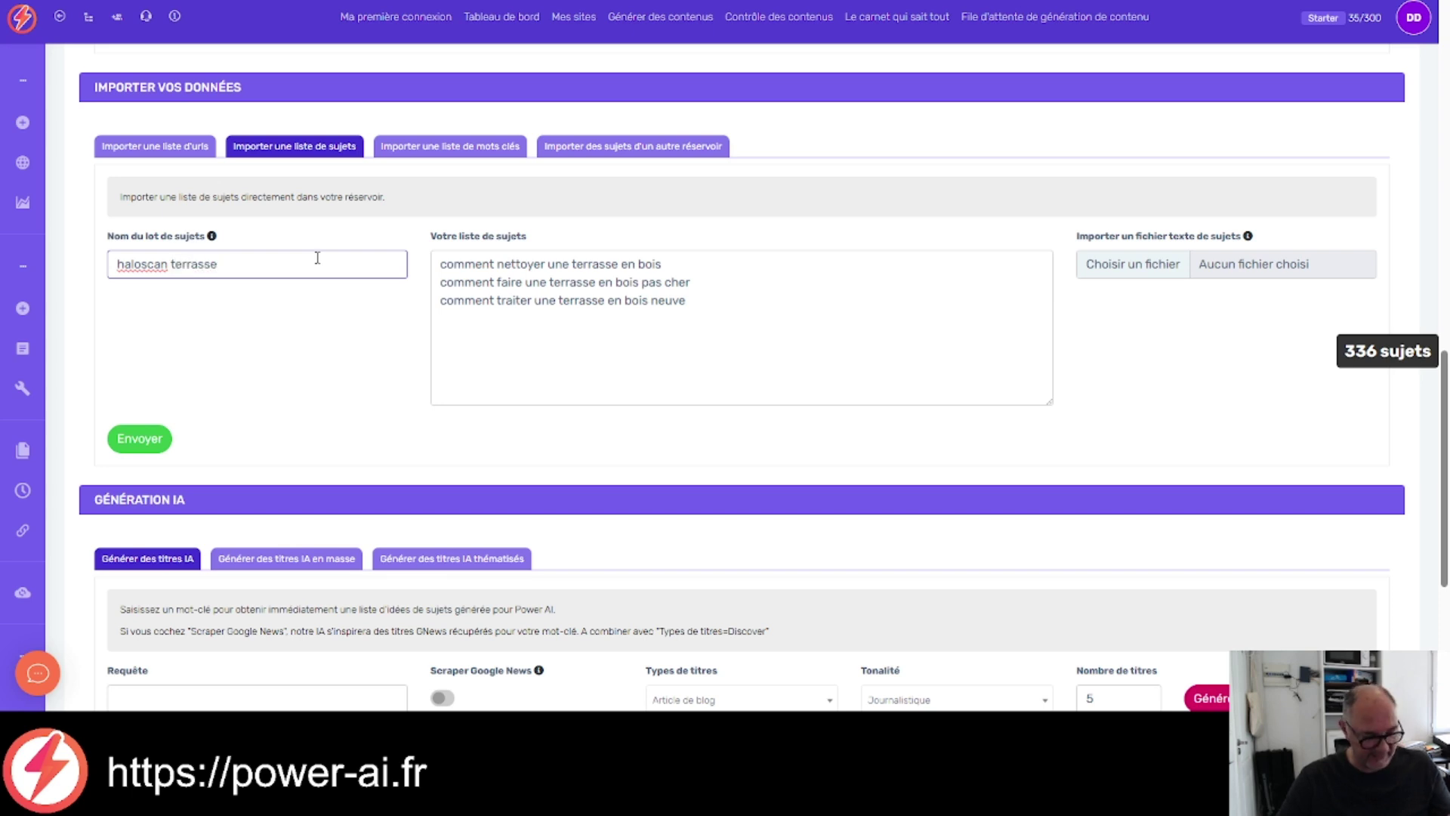
{"action": "type", "text": " facile"}
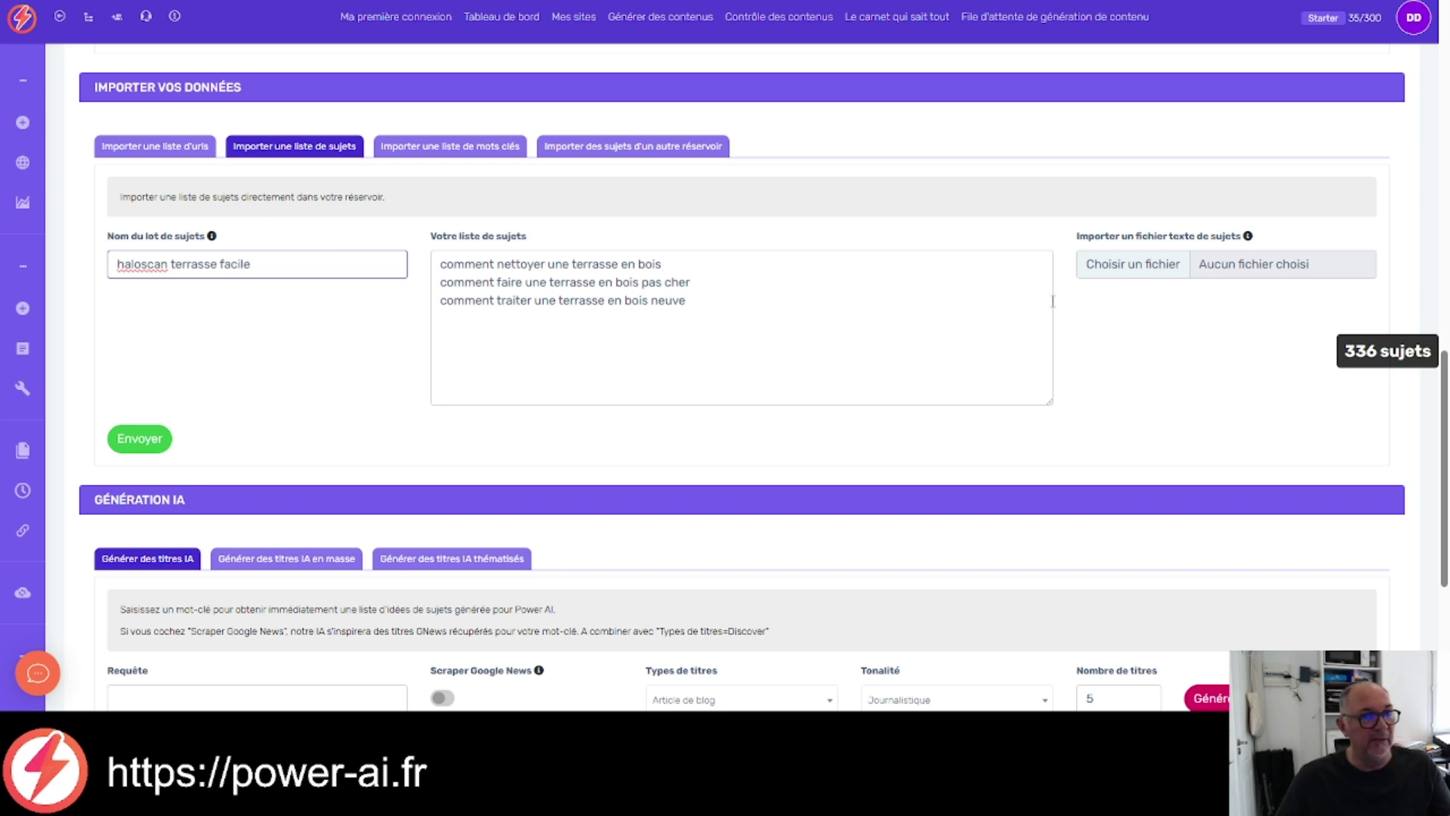
{"action": "mouse_move", "coordinate": [133, 420]}
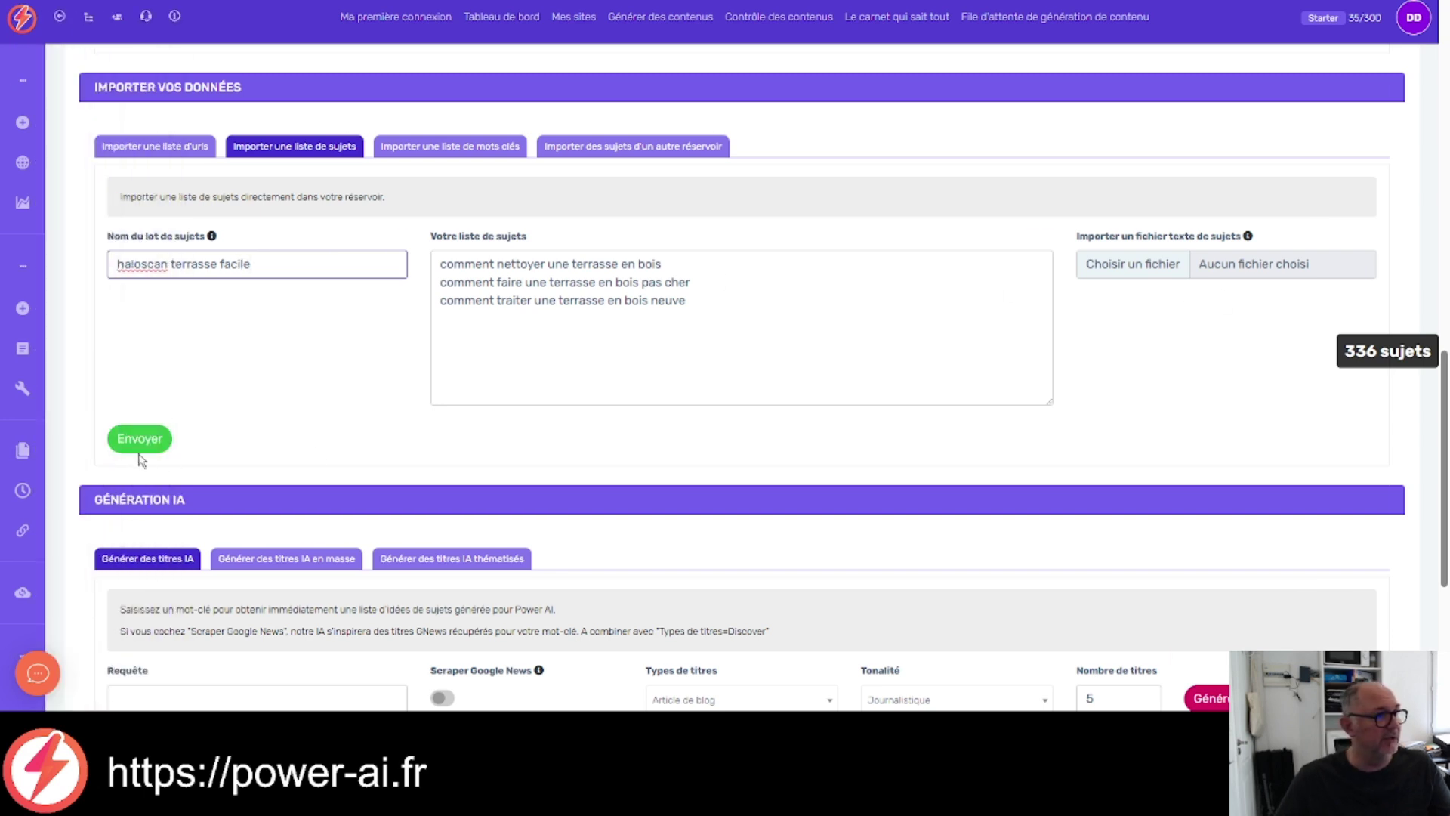
{"action": "left_click", "coordinate": [140, 439]}
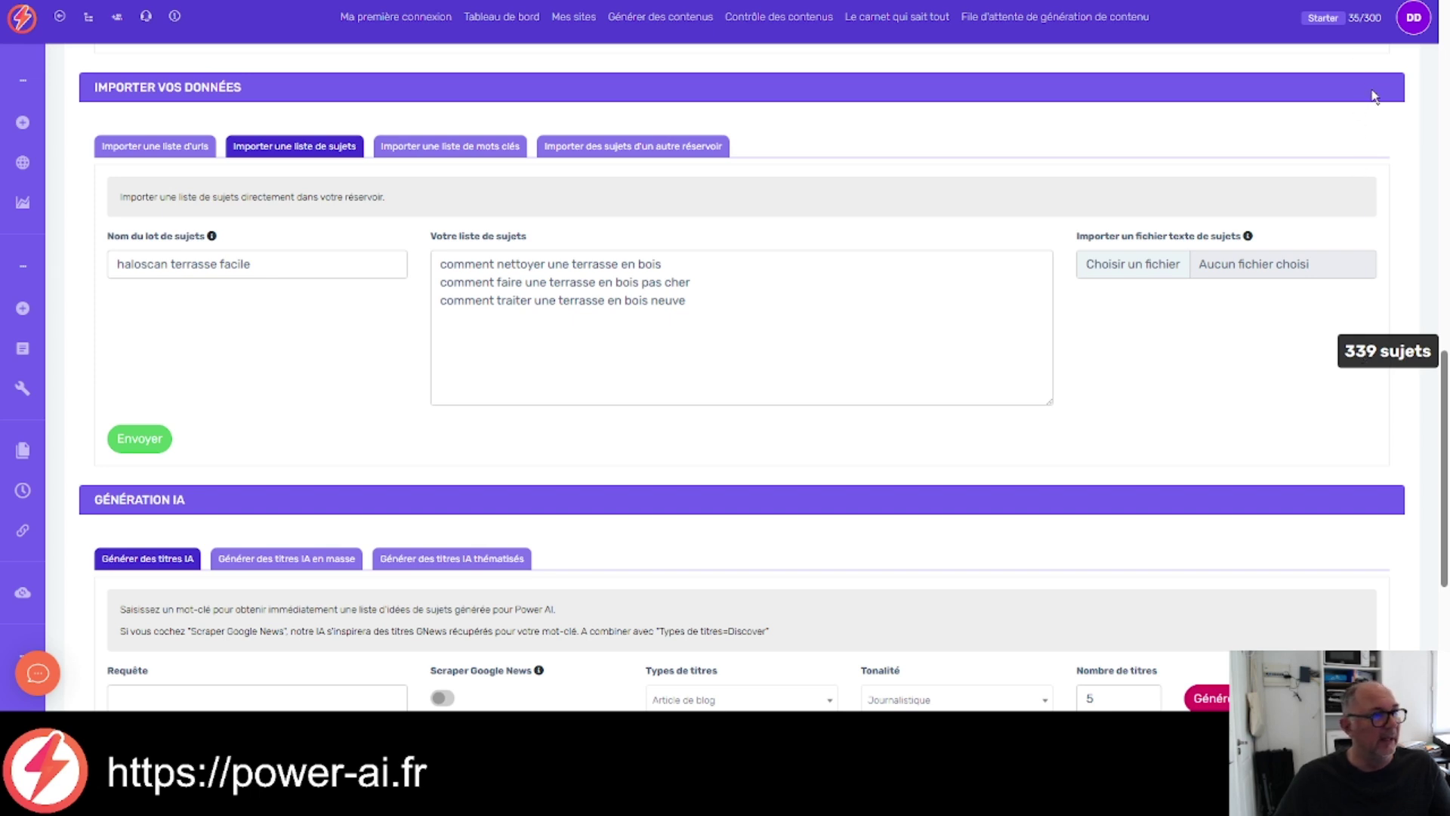
{"action": "left_click", "coordinate": [806, 312]}
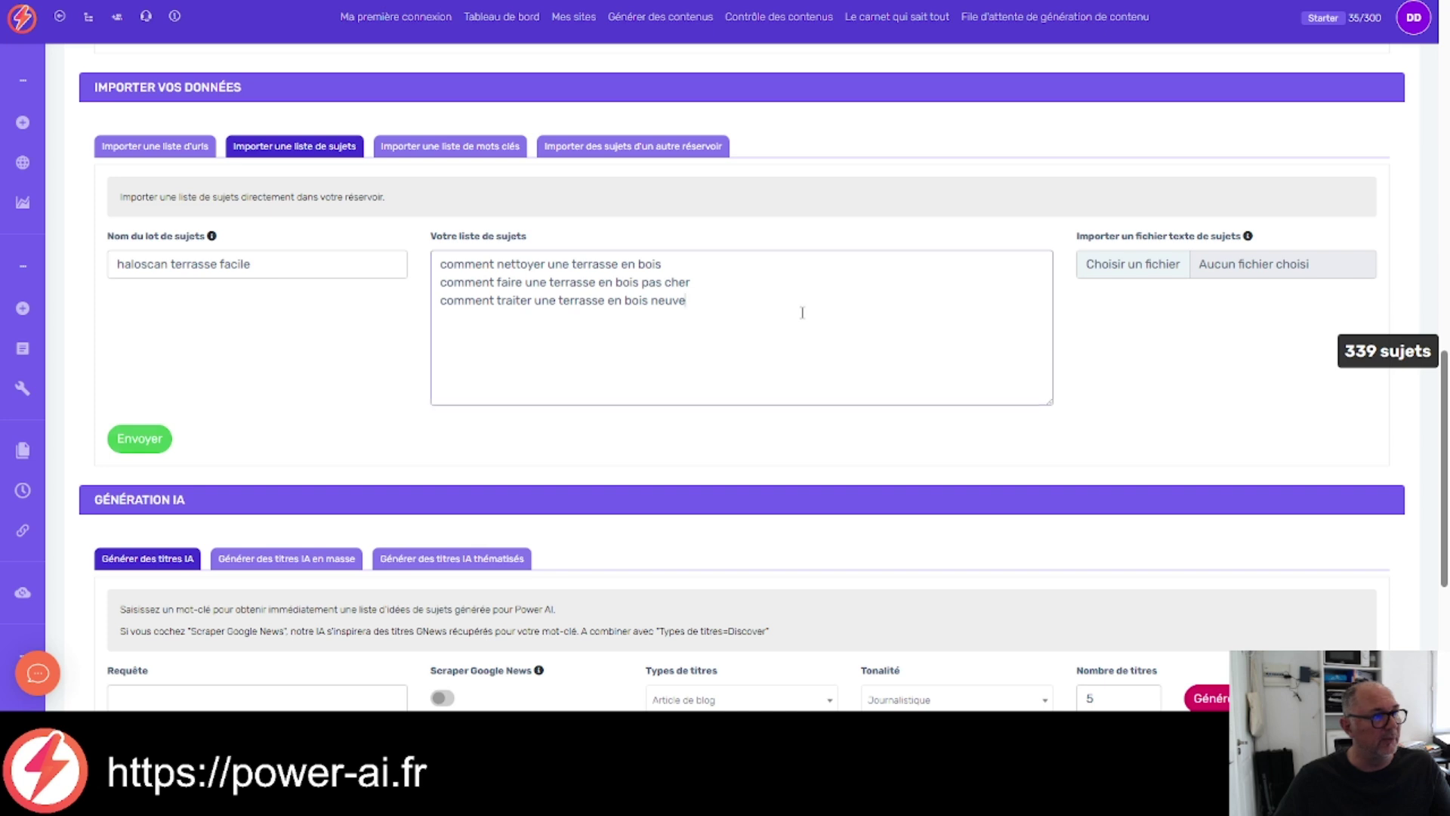
{"action": "left_click", "coordinate": [523, 282]}
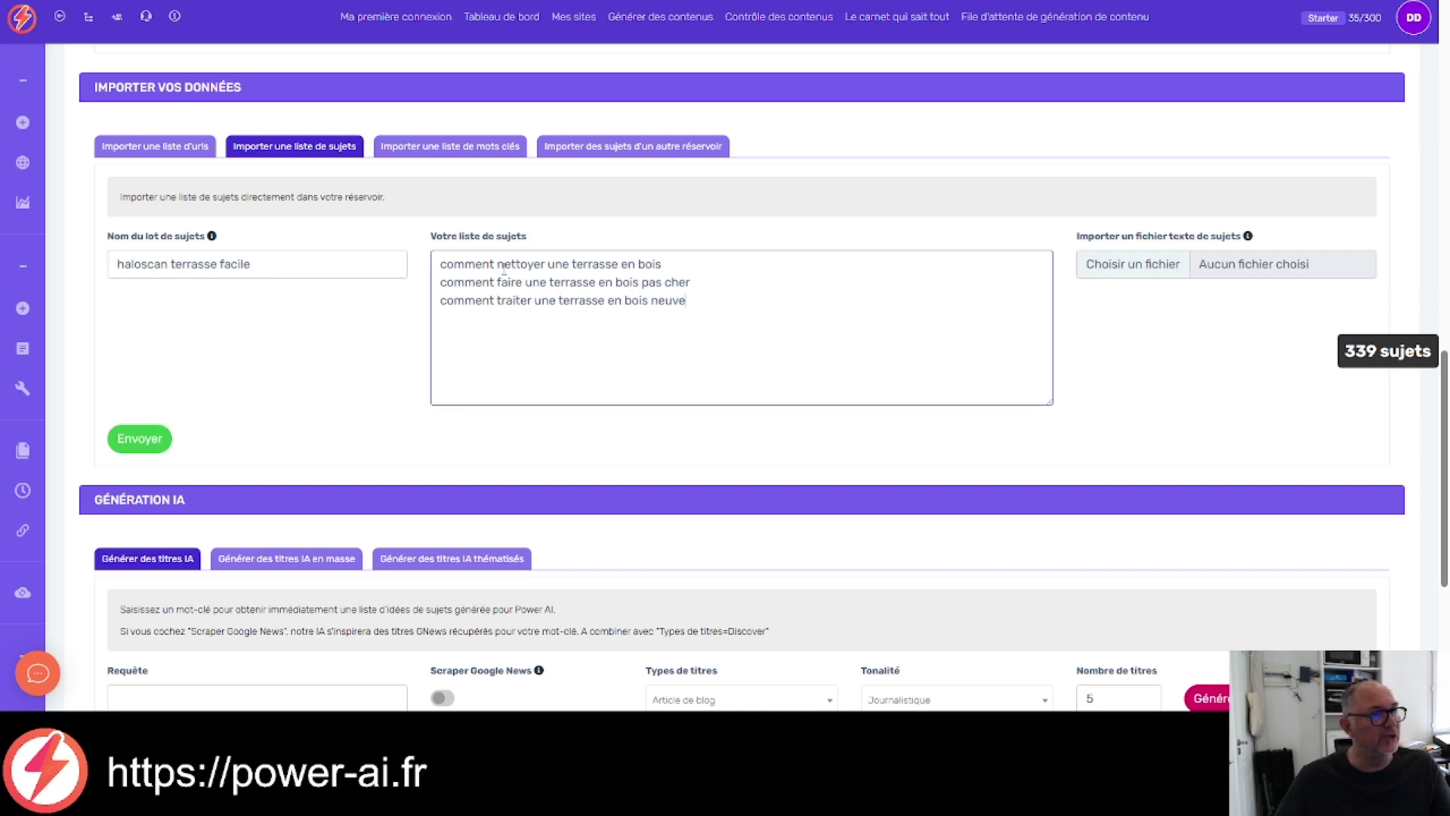
{"action": "left_click", "coordinate": [427, 149]}
{"action": "left_click", "coordinate": [321, 150]}
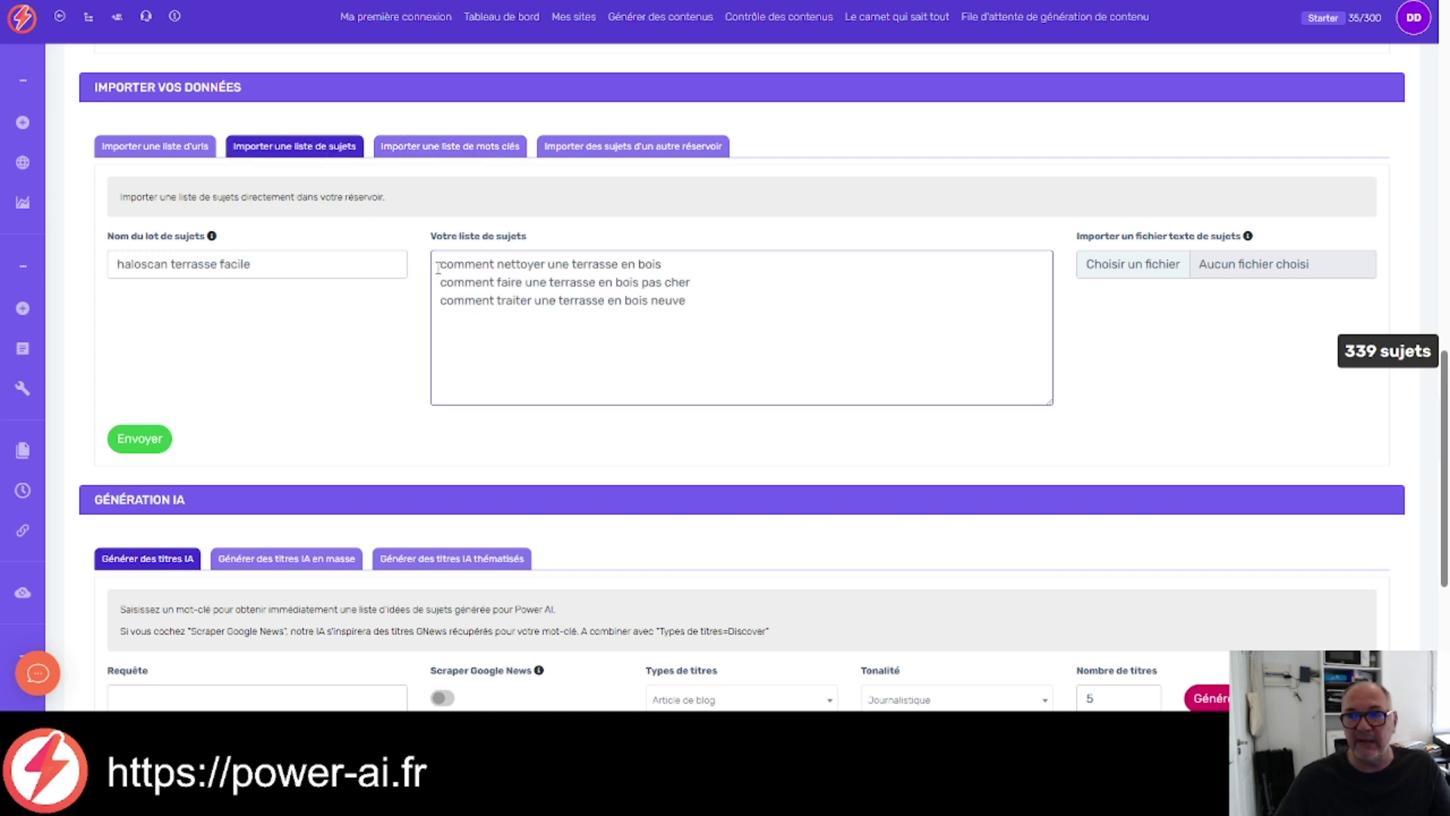
{"action": "left_click", "coordinate": [470, 155]}
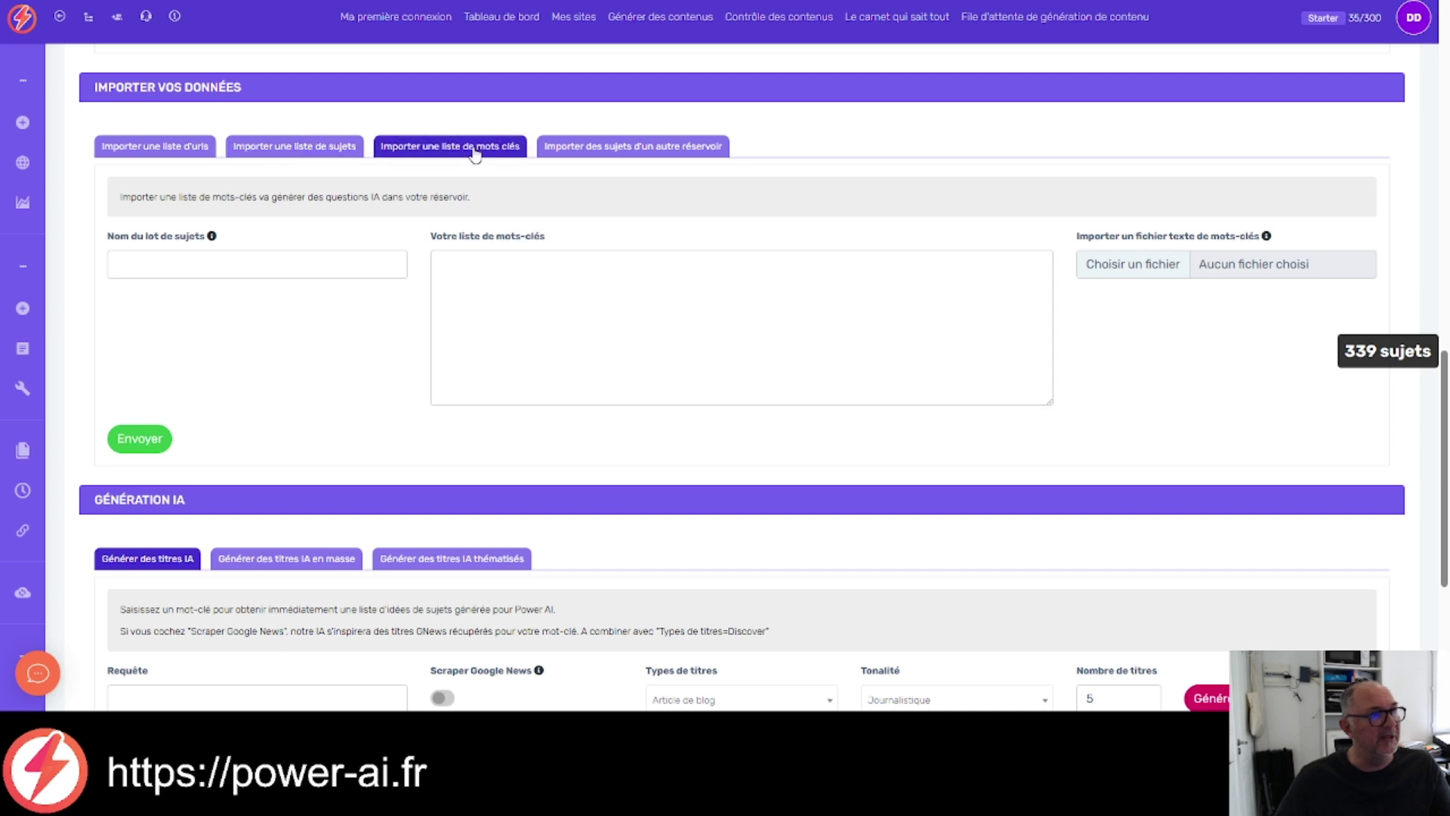
Step: Copy the three terrace phrases from the subject list into the list of the keyword import form
{"action": "left_click", "coordinate": [327, 151]}
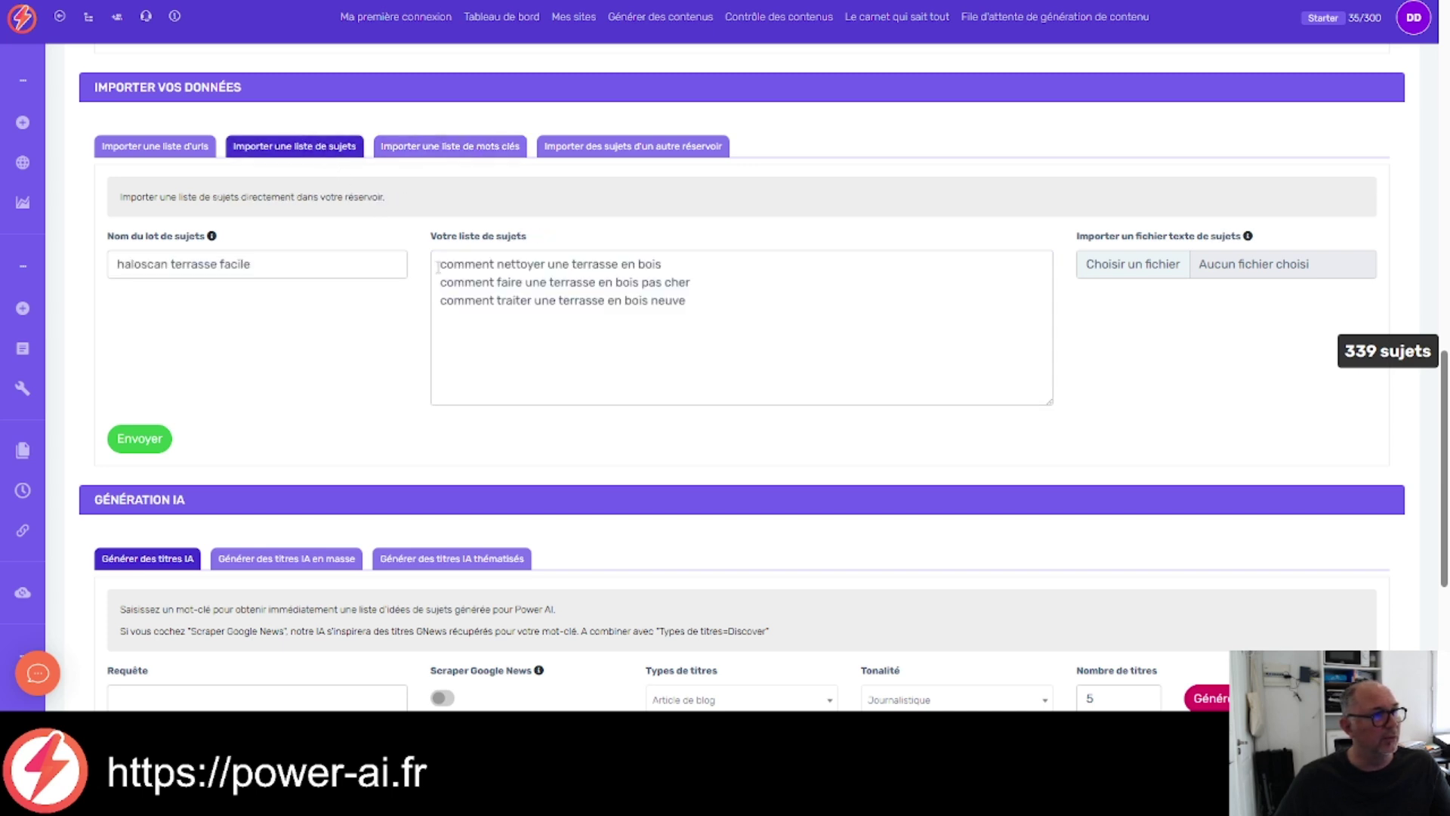
{"action": "left_click_drag", "start_coordinate": [438, 267], "coordinate": [739, 327]}
{"action": "key", "text": "ctrl+c"}
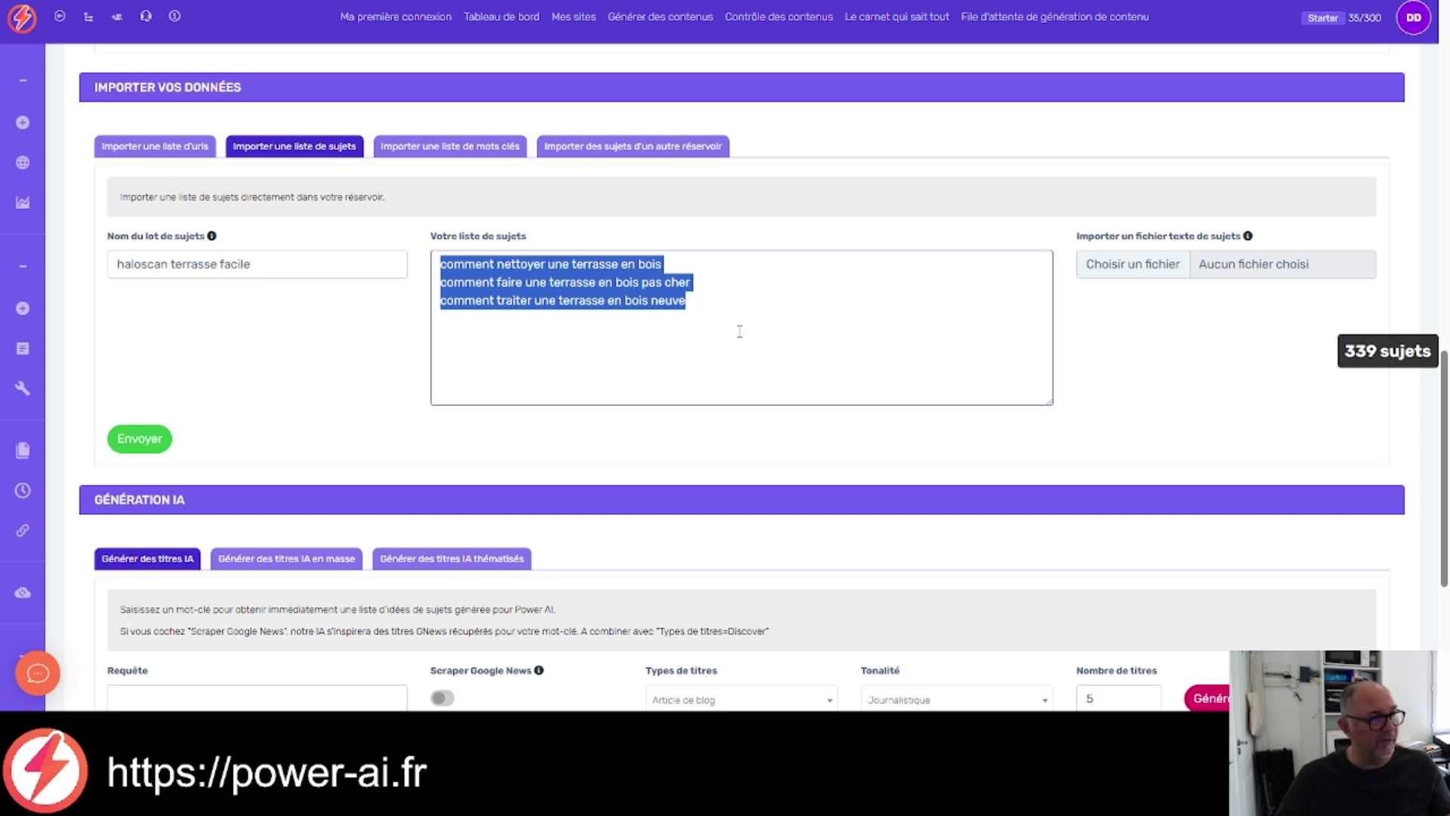
{"action": "left_click", "coordinate": [475, 154]}
{"action": "left_click", "coordinate": [496, 285]}
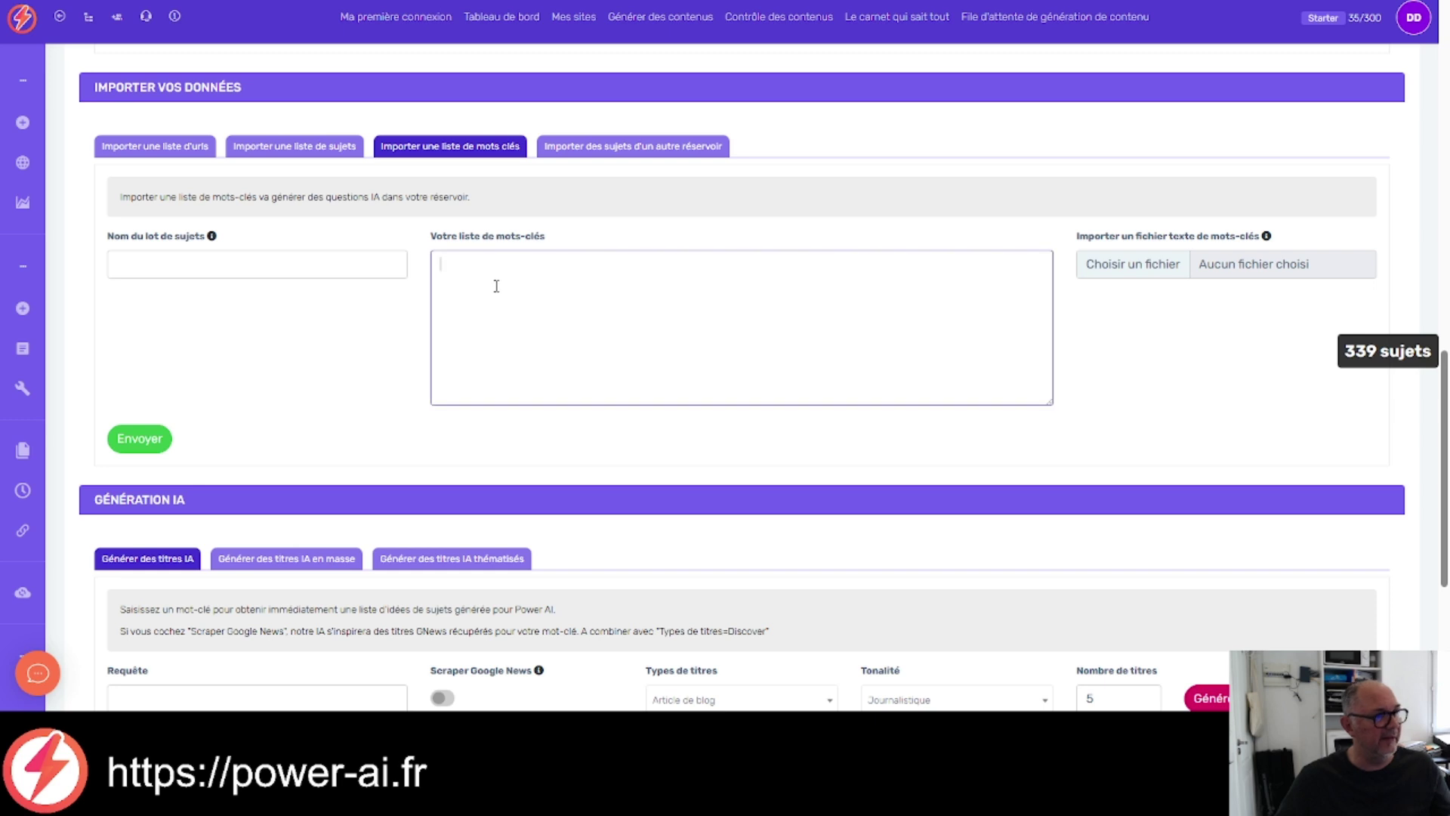
{"action": "key", "text": "ctrl+v"}
Step: Name the batch of the keyword import "haloscan réécrit"
{"action": "left_click", "coordinate": [316, 267]}
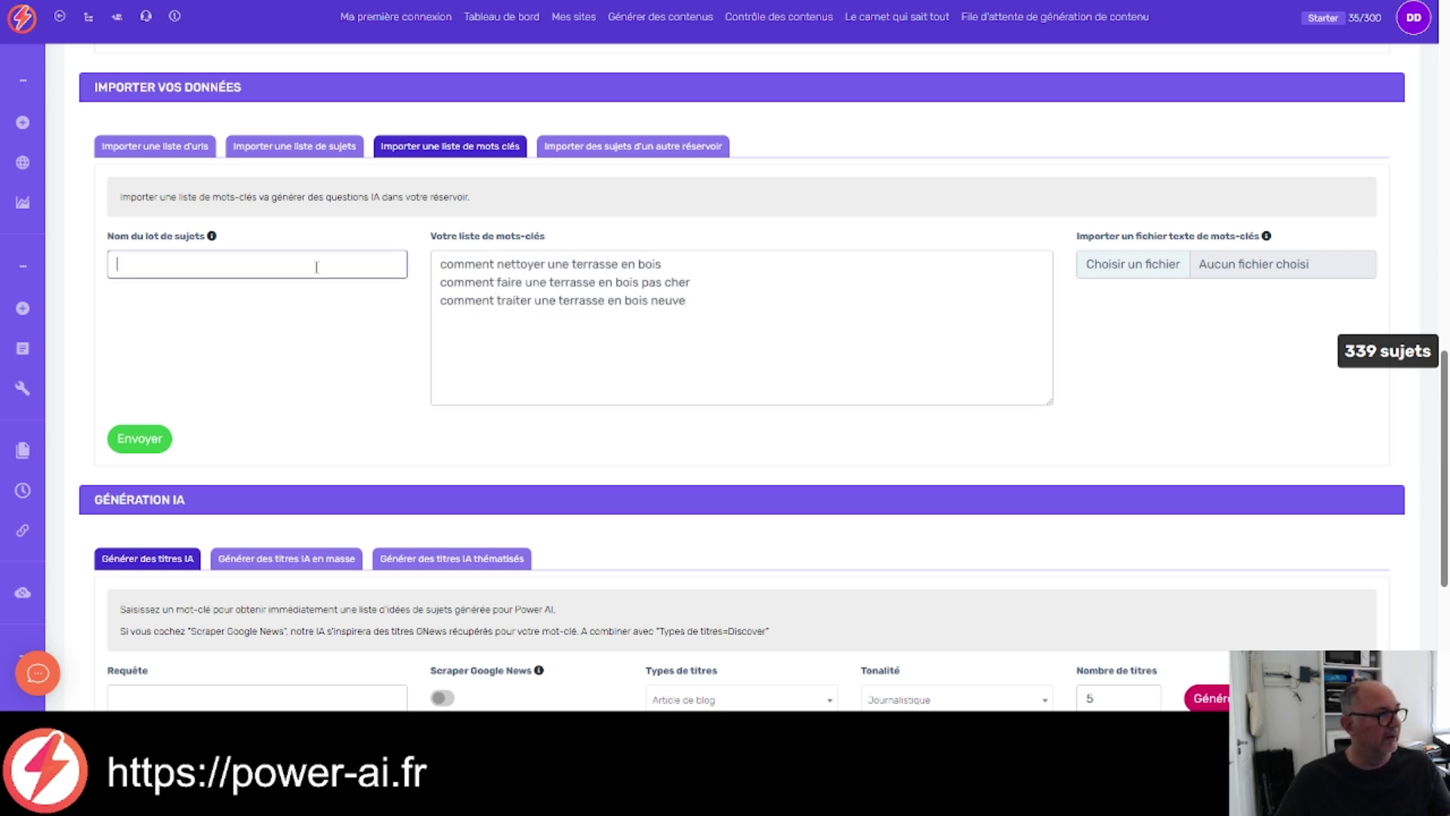
{"action": "type", "text": "halosc"}
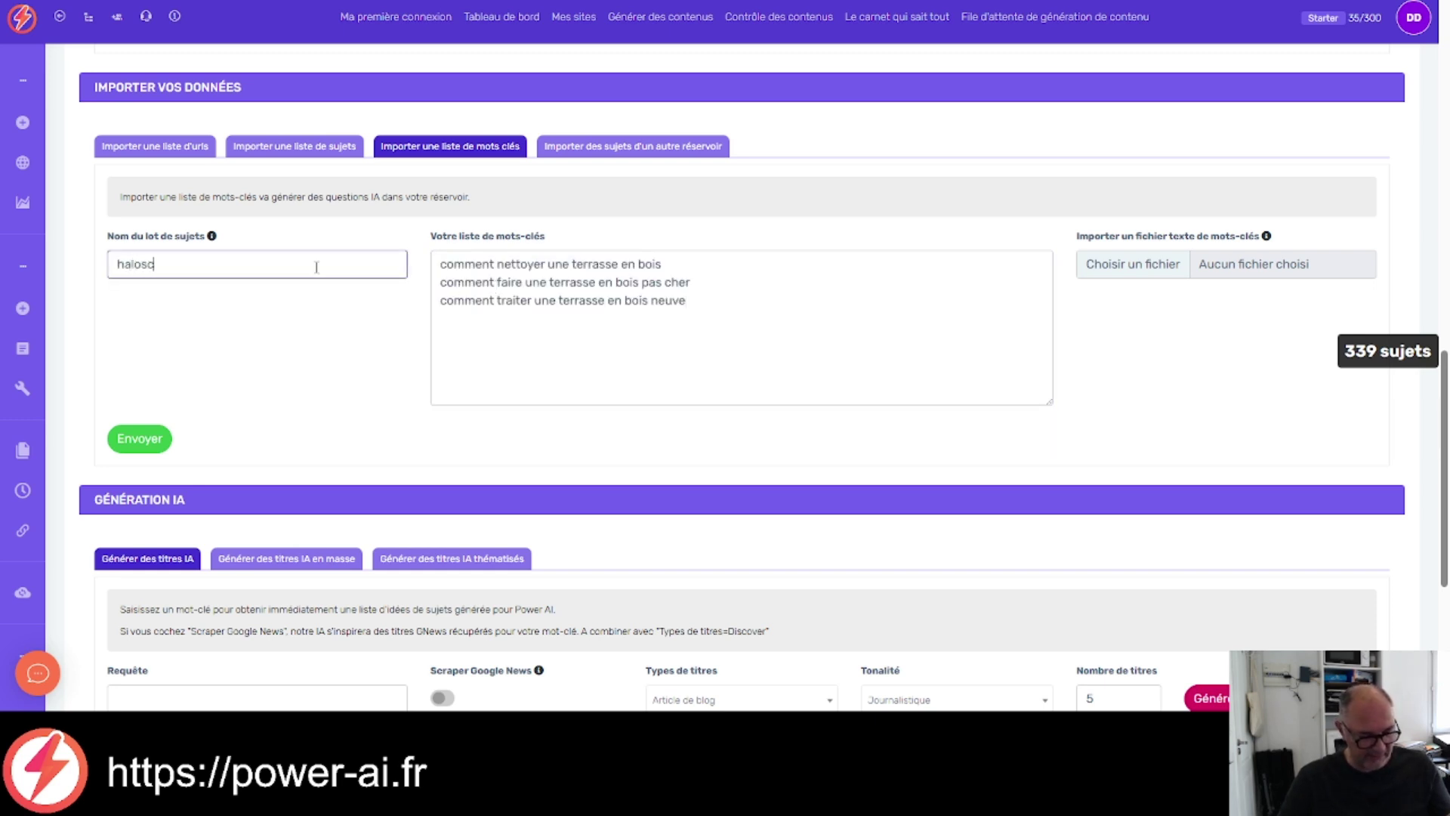
{"action": "type", "text": "an réécrit"}
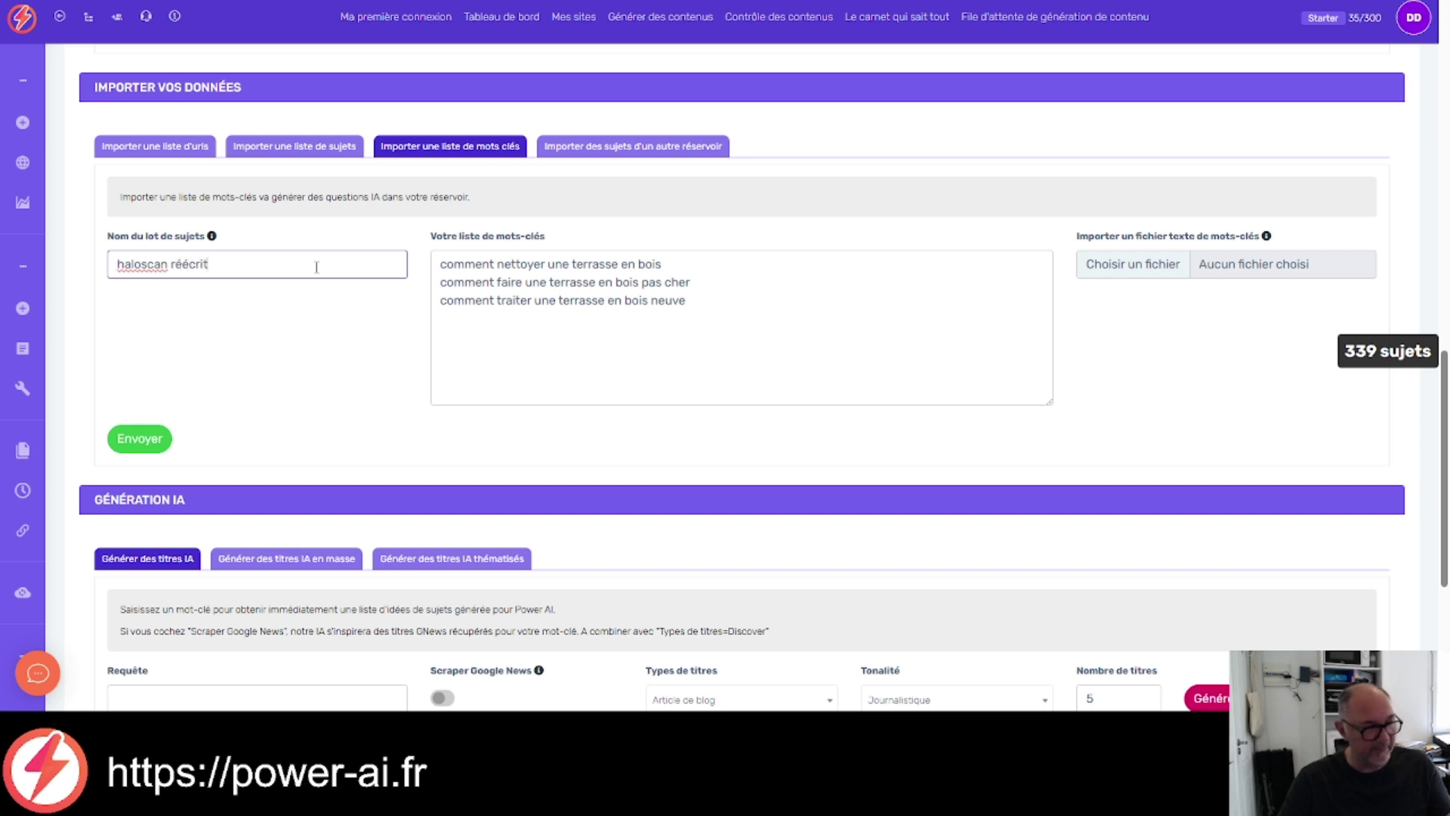
Step: Submit the "haloscan réécrit" keyword batch and open the subject reservoir of demo.power-ai.fr
{"action": "left_click", "coordinate": [141, 440]}
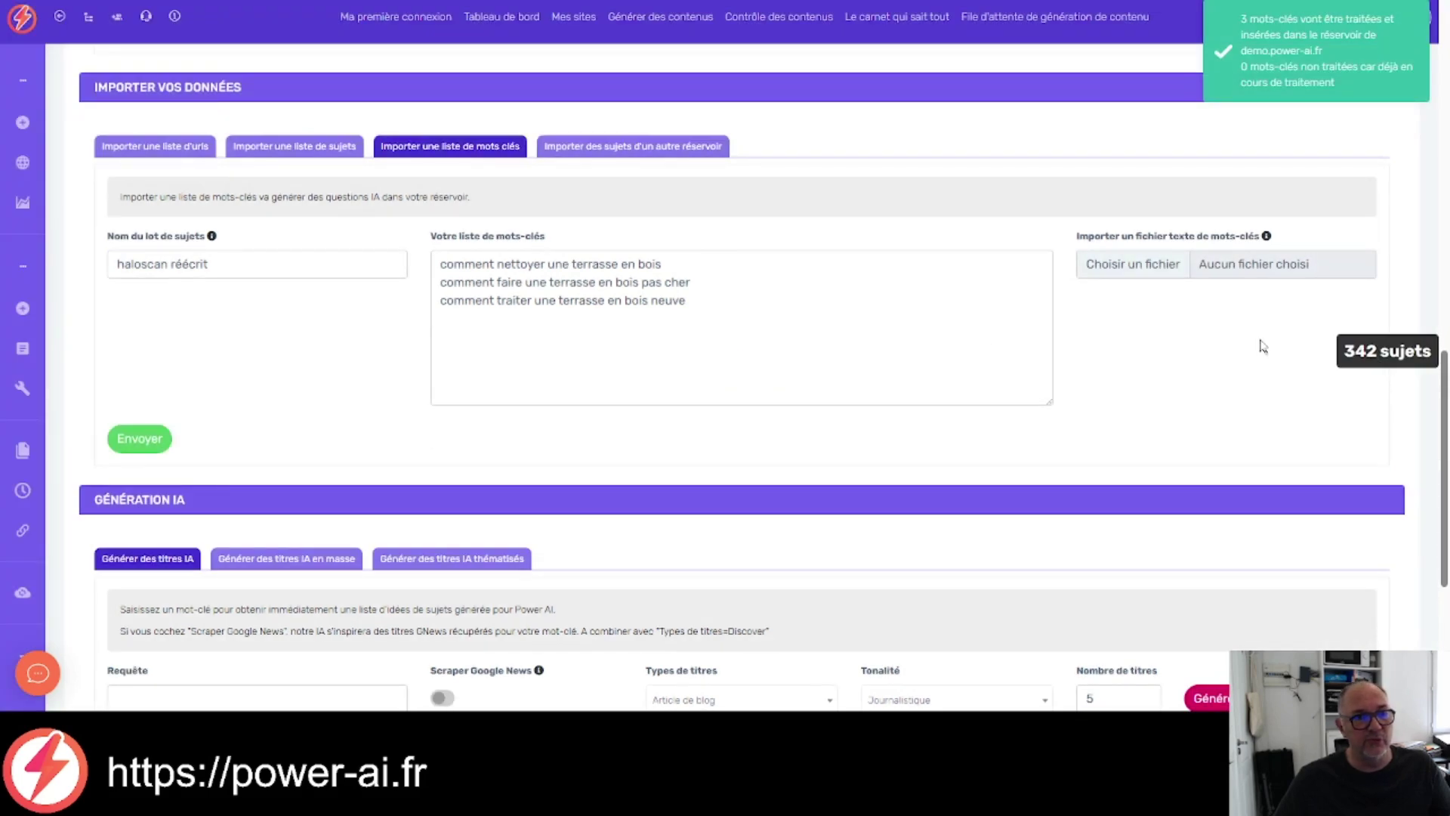
{"action": "scroll", "coordinate": [1260, 341], "scroll_direction": "up", "scroll_amount": 9}
{"action": "scroll", "coordinate": [1260, 346], "scroll_direction": "up", "scroll_amount": 5}
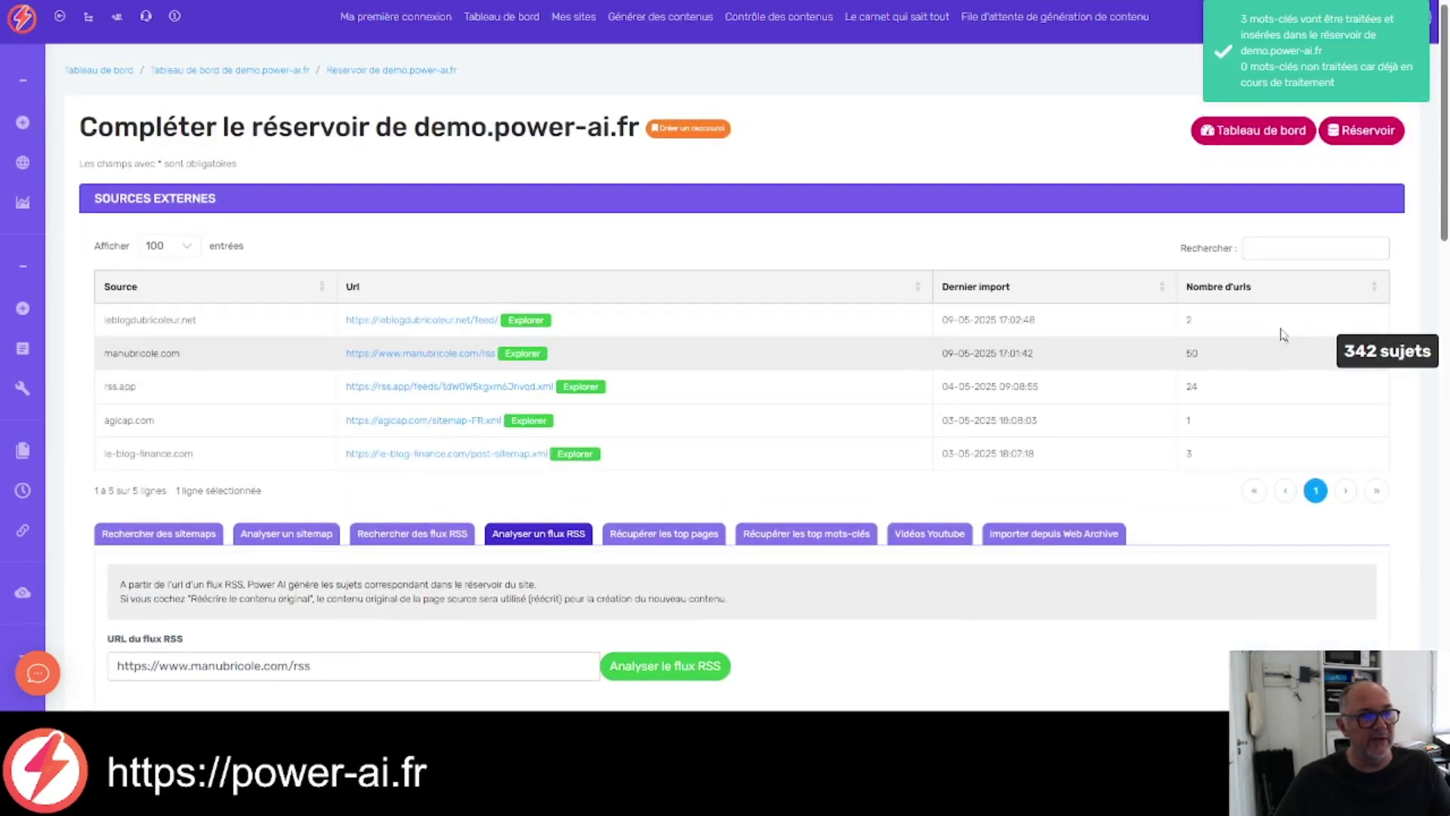
{"action": "left_click", "coordinate": [1375, 135]}
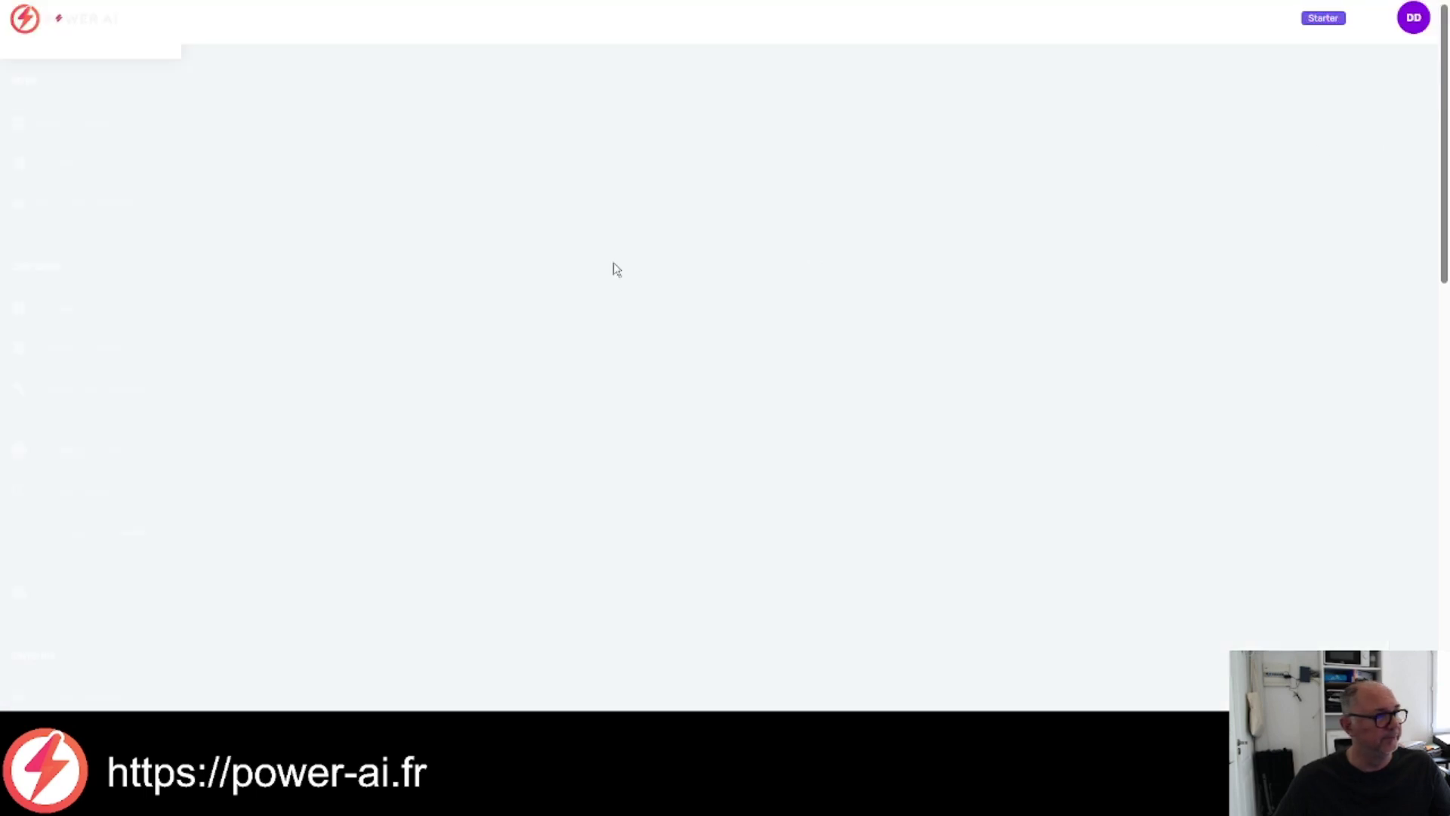
Step: Delete the whole "haloscan terrasse facile" batch from the manual imports in the reservoir
{"action": "scroll", "coordinate": [392, 296], "scroll_direction": "down", "scroll_amount": 1}
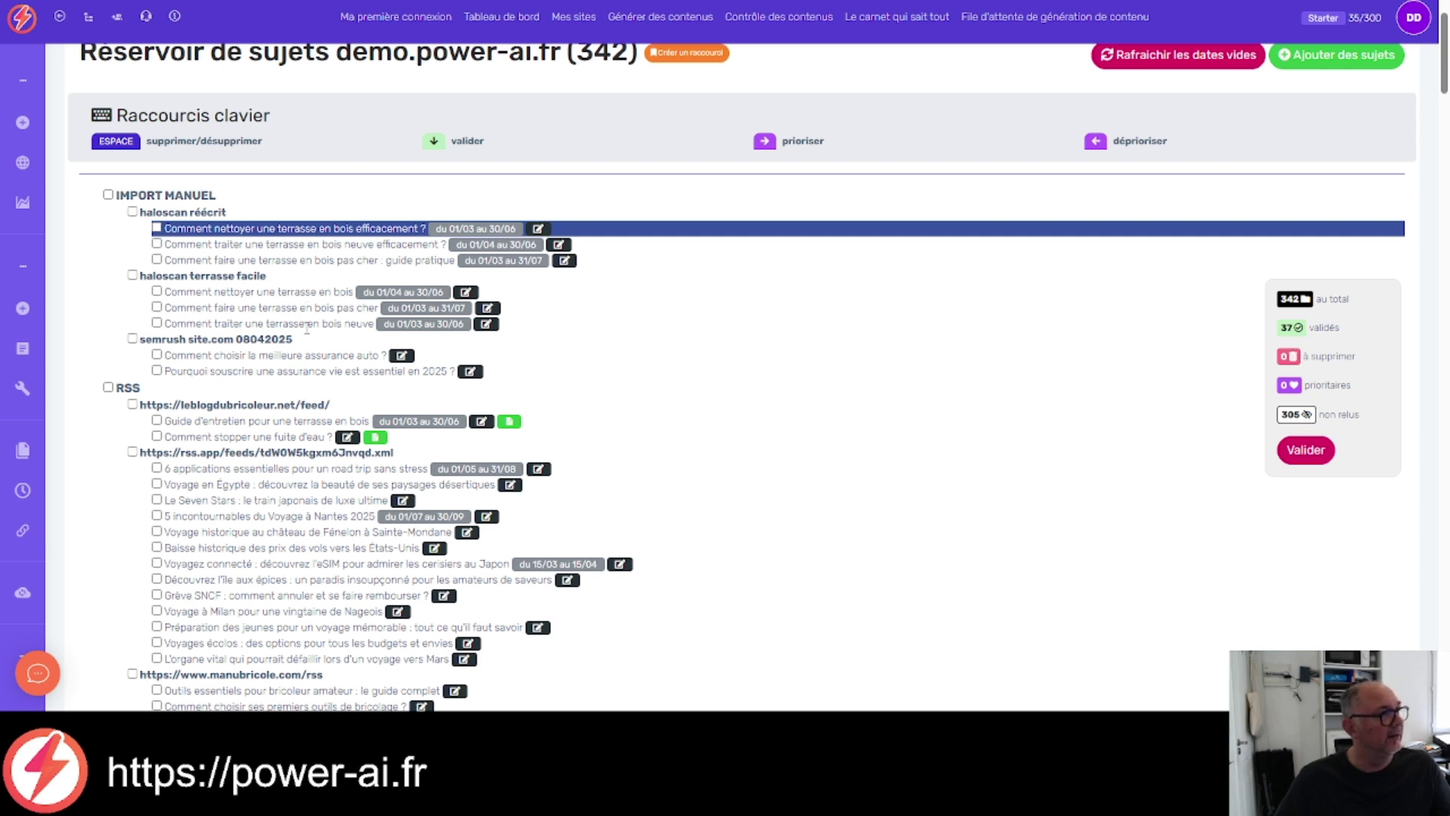
{"action": "left_click", "coordinate": [133, 276]}
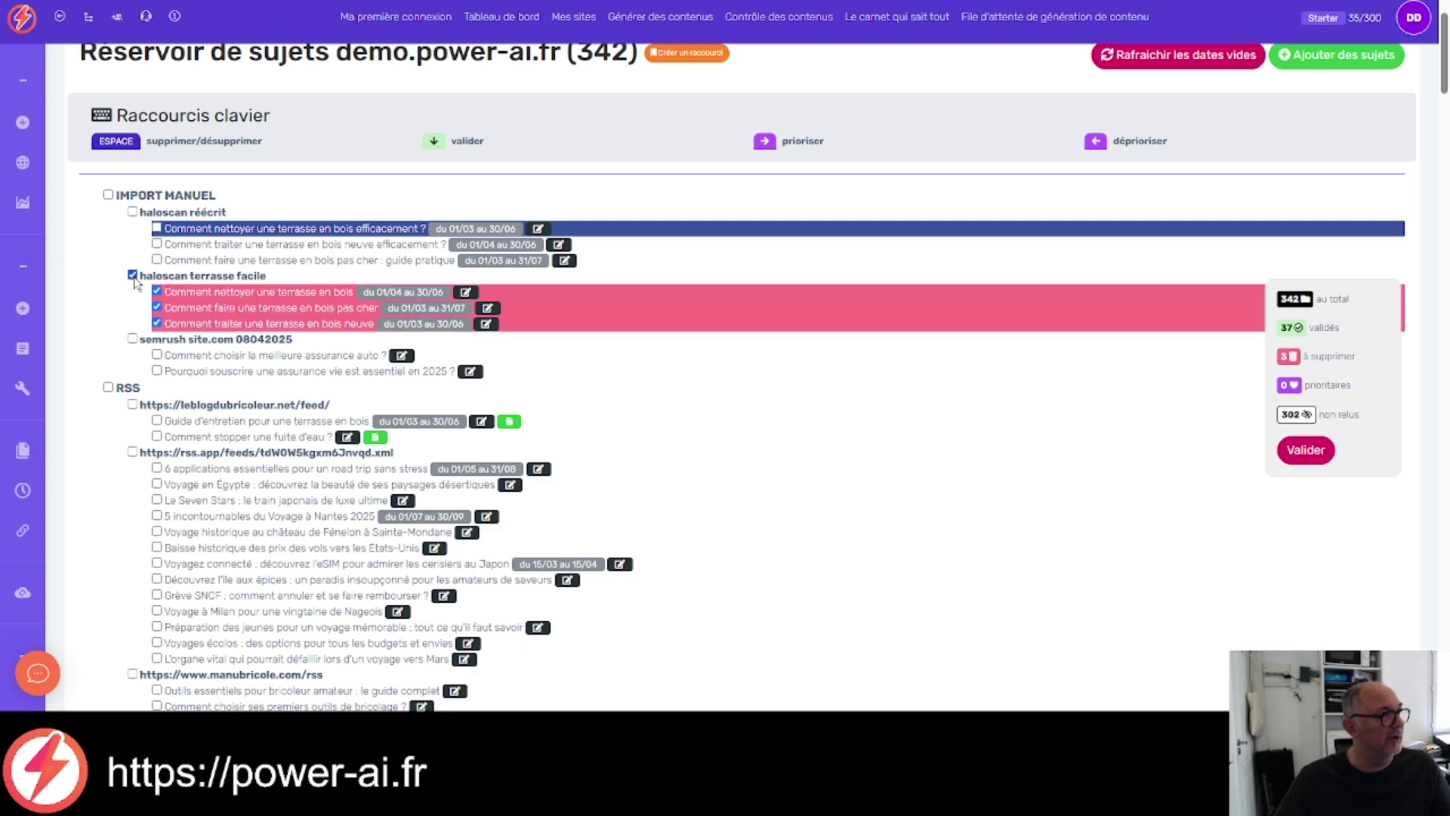
{"action": "left_click", "coordinate": [1307, 450]}
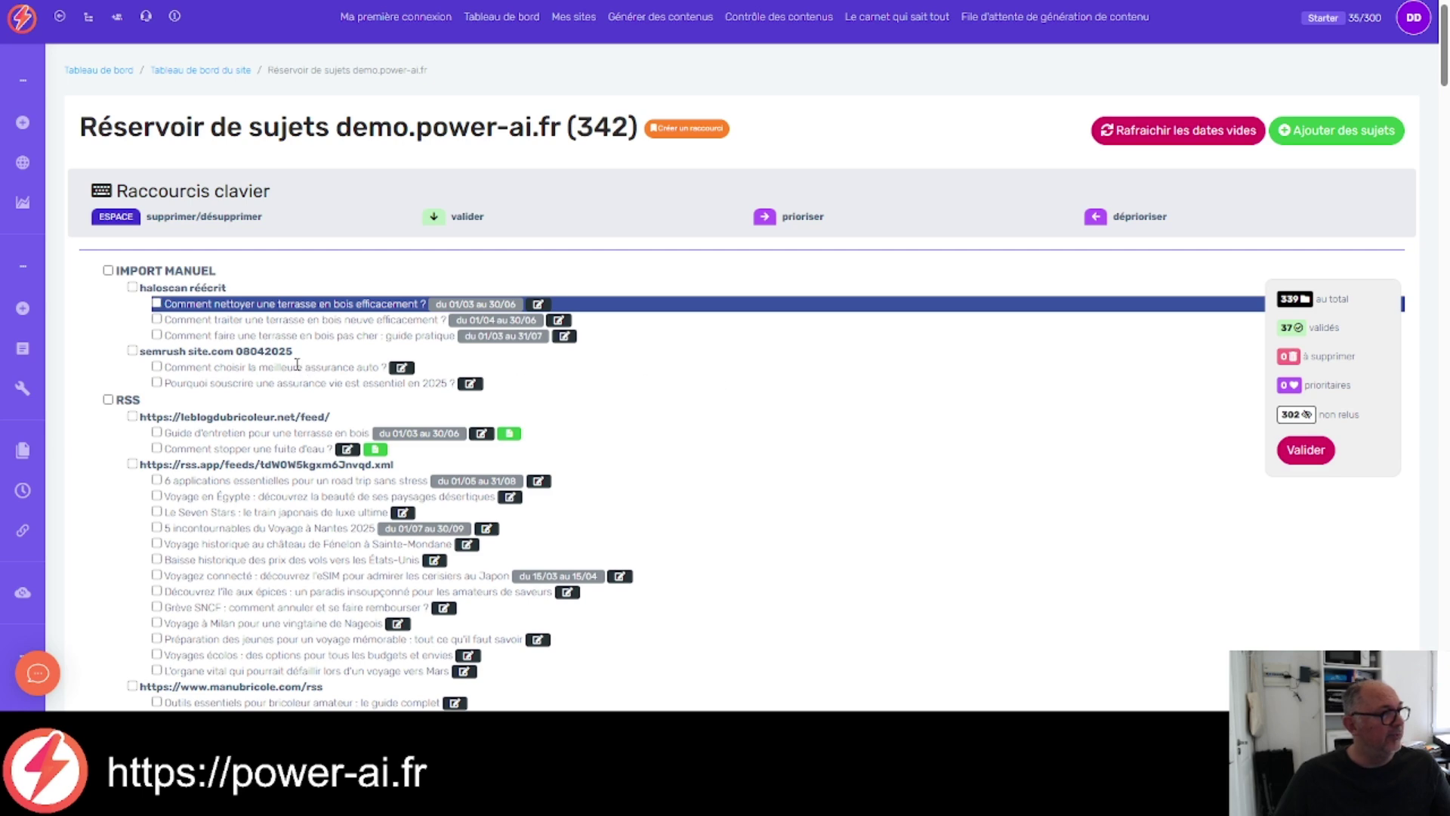
Step: Return to adding subjects and review the import forms for URL lists, subject lists and keyword lists
{"action": "left_click", "coordinate": [1352, 140]}
{"action": "scroll", "coordinate": [851, 358], "scroll_direction": "down", "scroll_amount": 8}
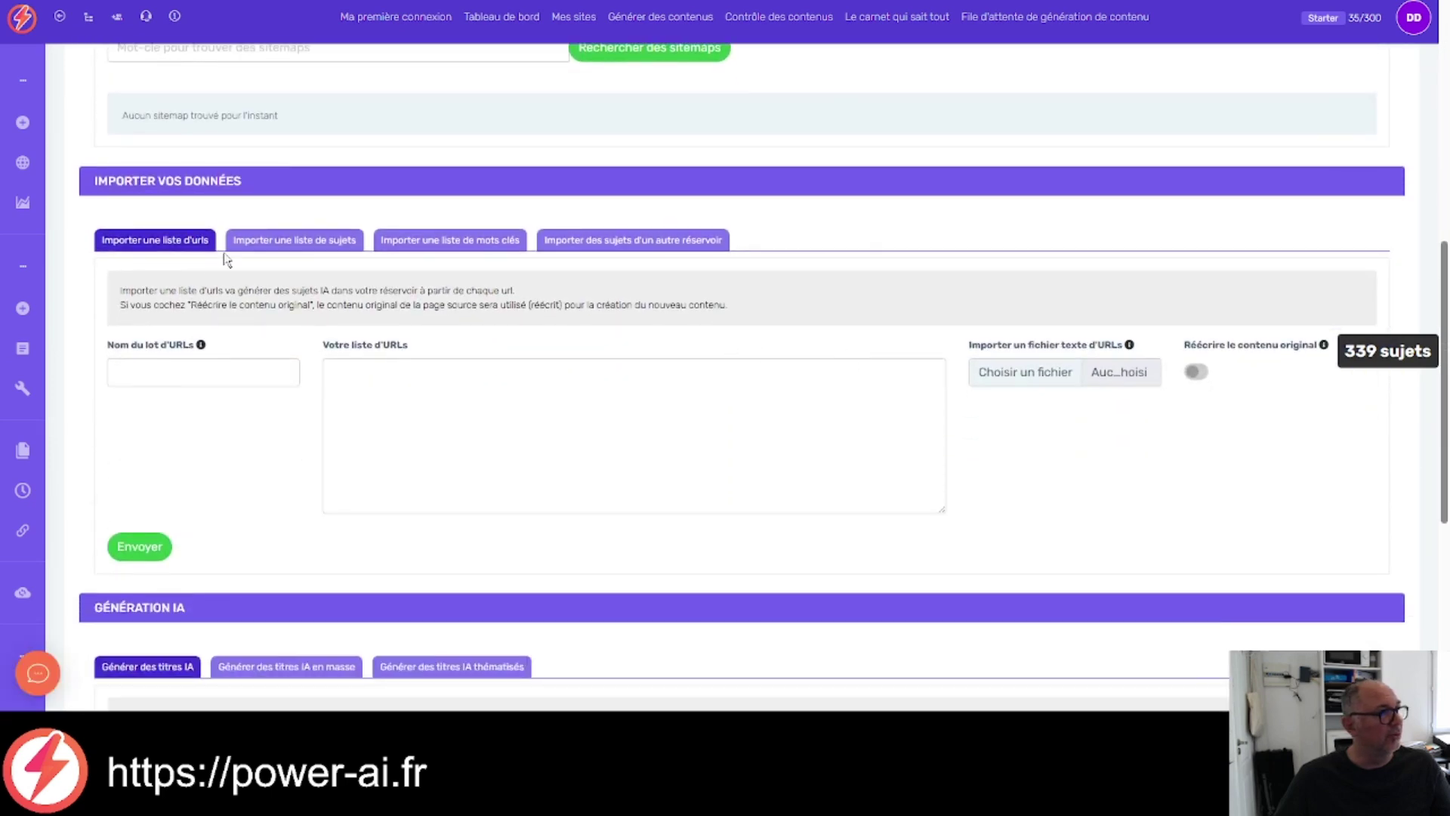
{"action": "left_click", "coordinate": [412, 371]}
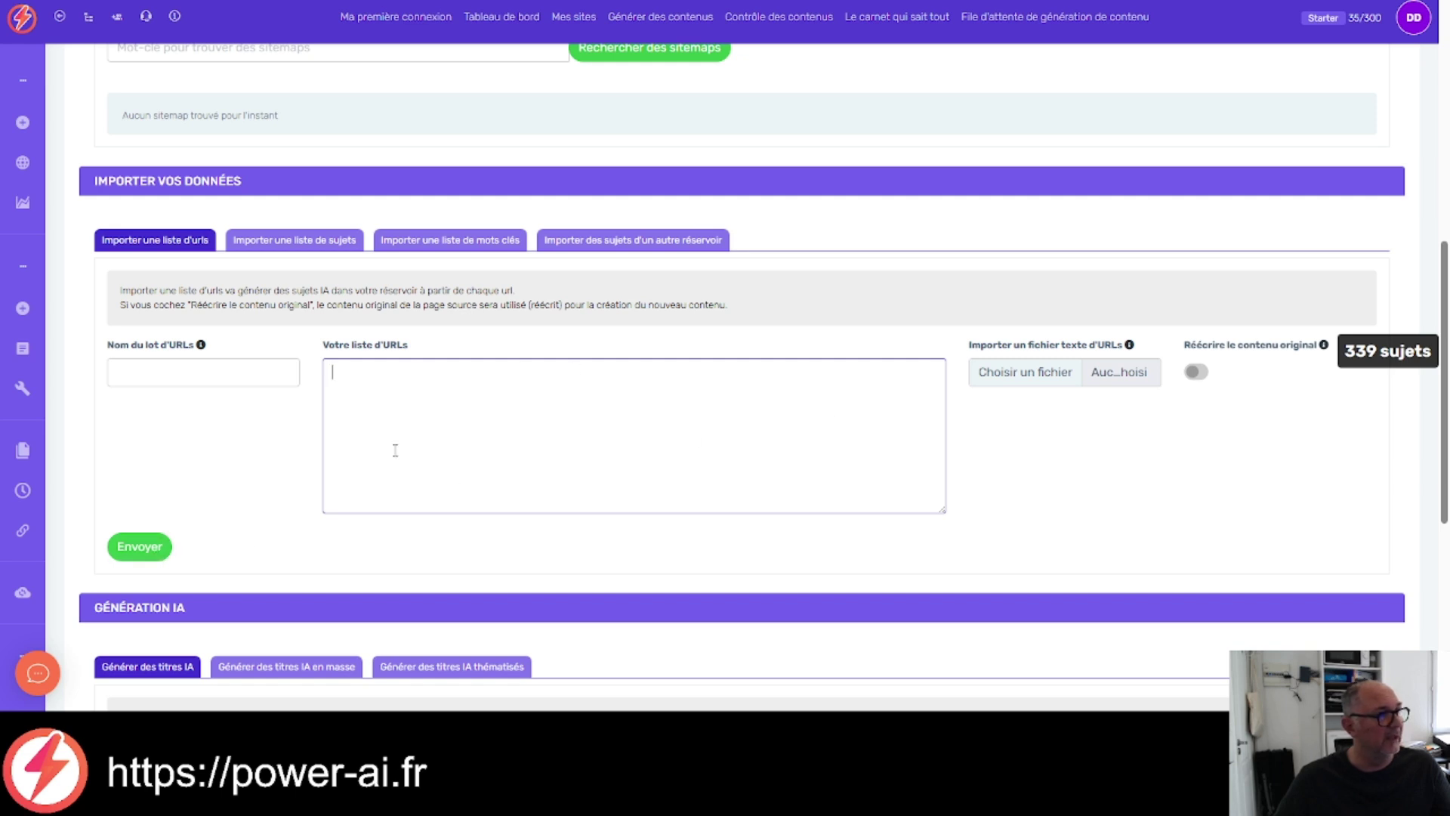
{"action": "left_click", "coordinate": [310, 249]}
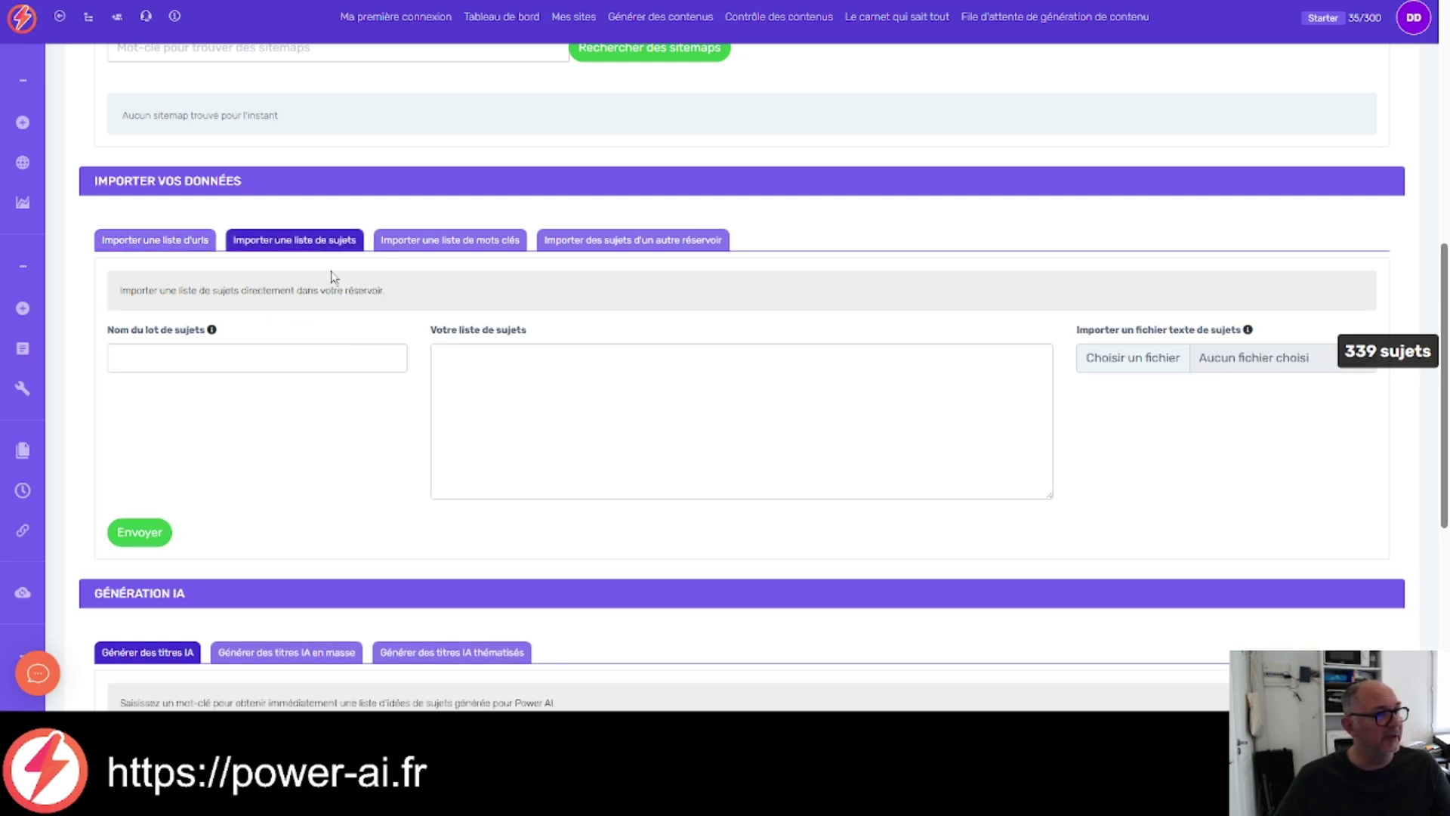
{"action": "left_click", "coordinate": [526, 358]}
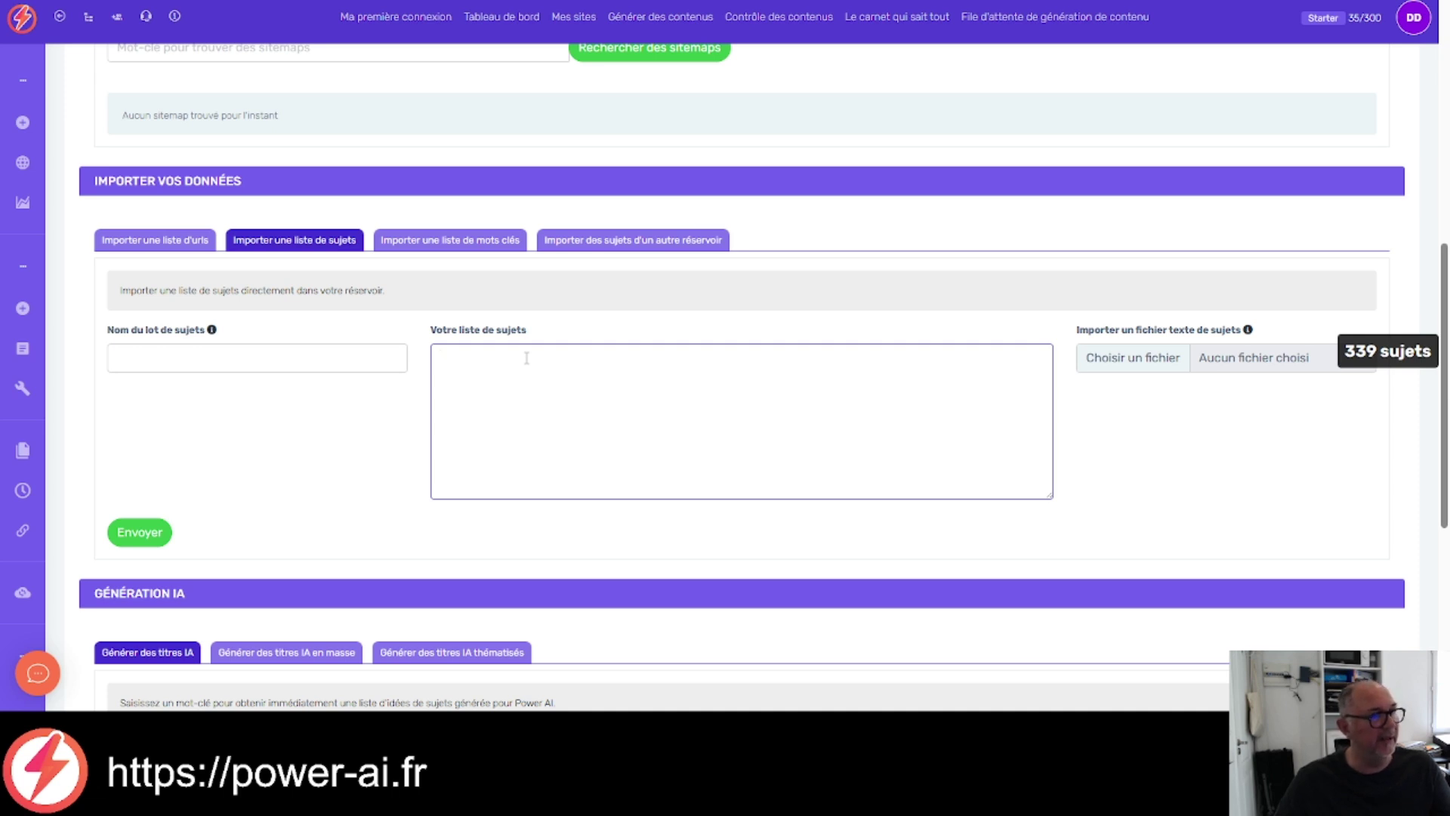
{"action": "left_click", "coordinate": [500, 240]}
{"action": "left_click", "coordinate": [601, 404]}
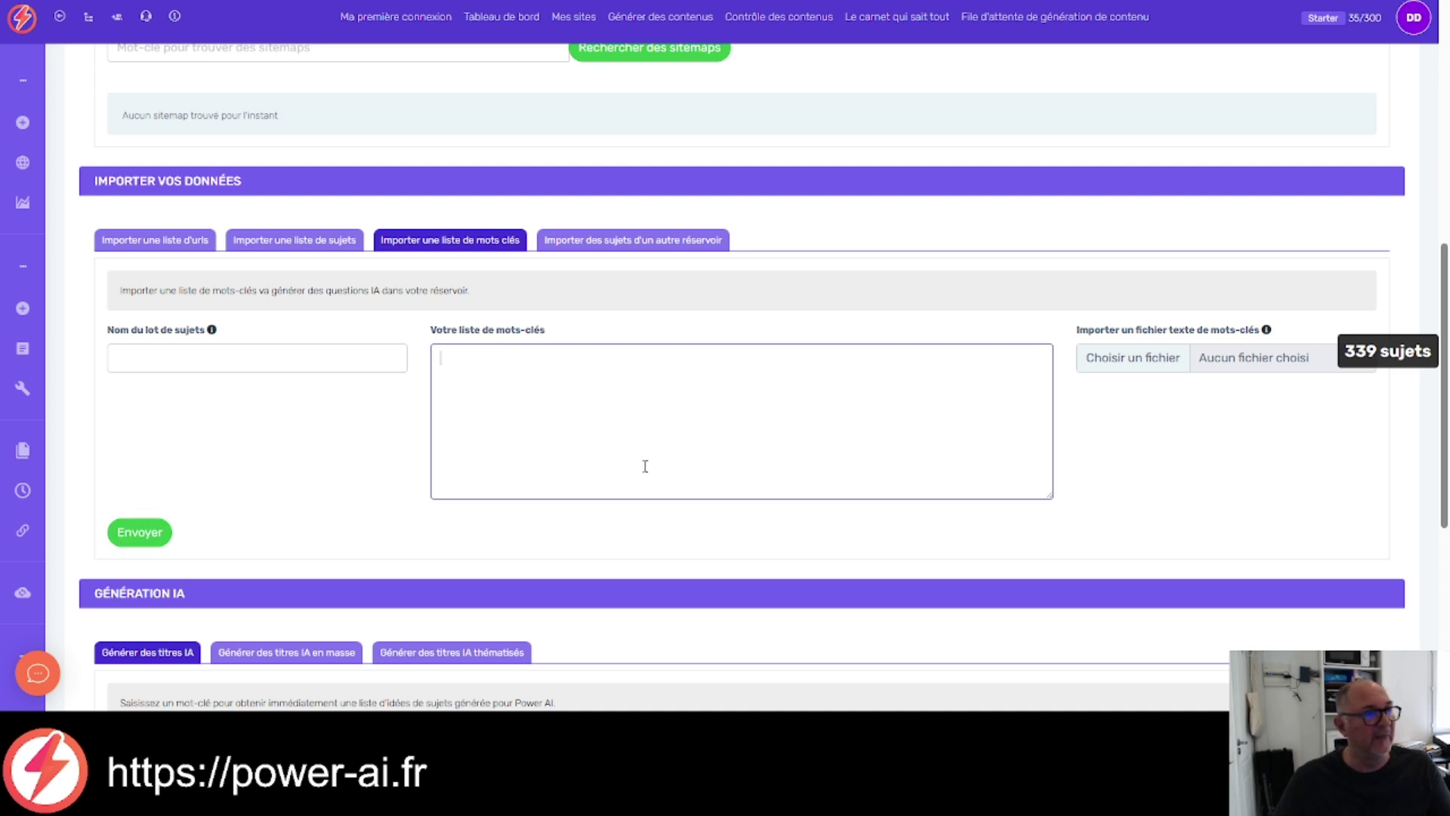
Step: Examine the import of subjects from another reservoir and its choice of source reservoirs, selecting none
{"action": "left_click", "coordinate": [683, 242]}
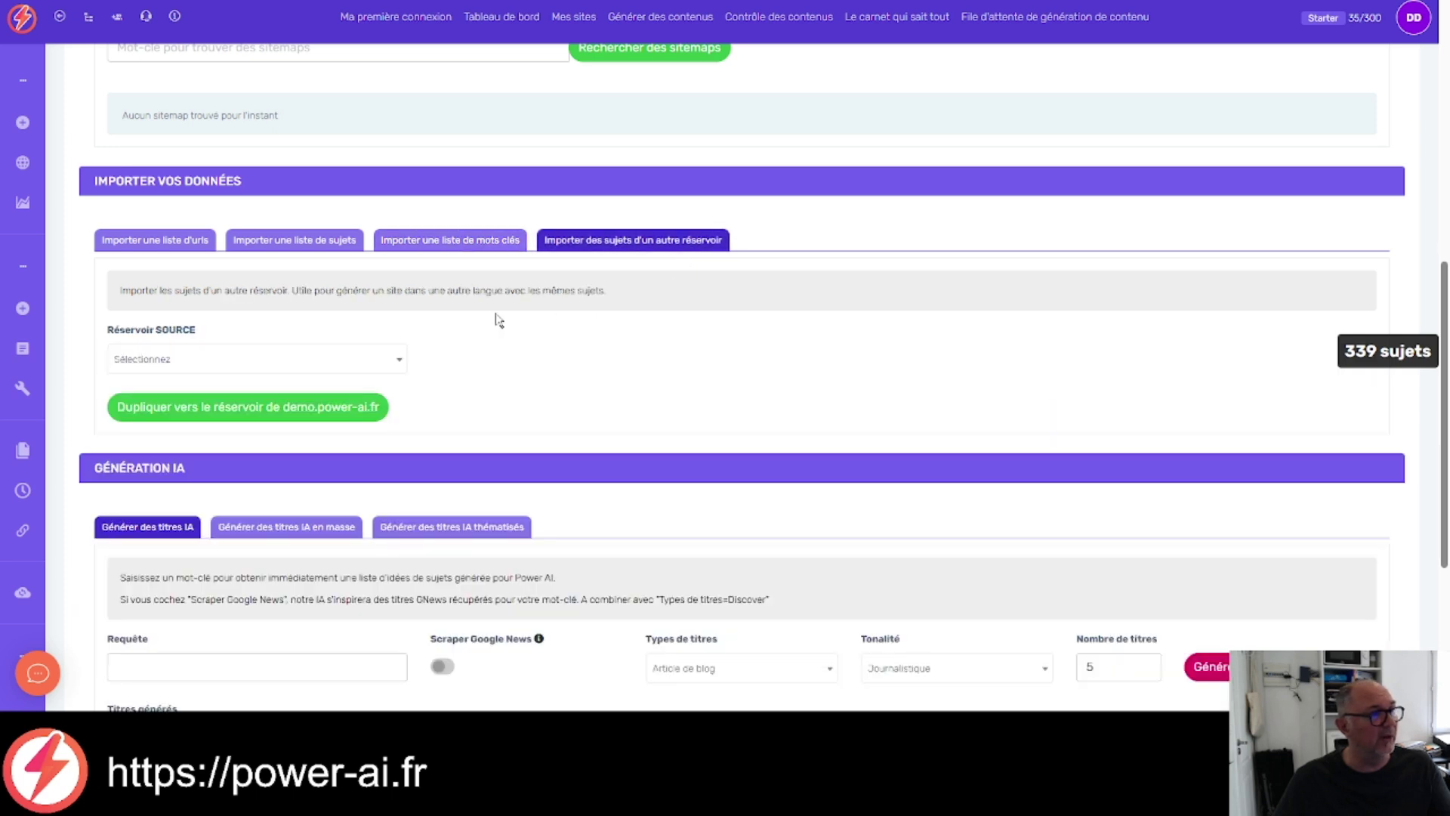
{"action": "left_click", "coordinate": [361, 359]}
{"action": "left_click", "coordinate": [560, 353]}
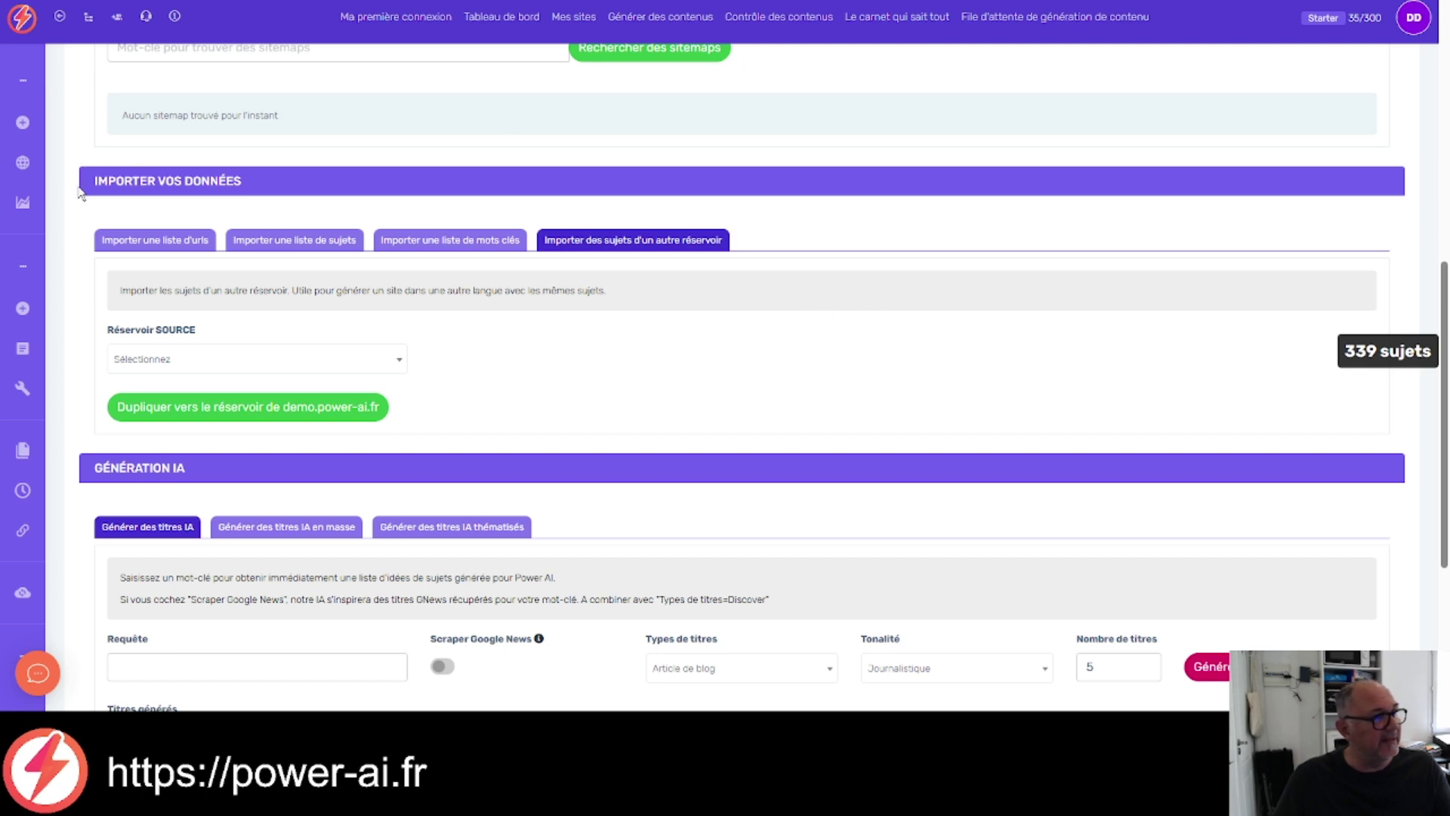
Step: Review the four data import forms once more in order, from URL lists to subjects from another reservoir
{"action": "left_click", "coordinate": [168, 240]}
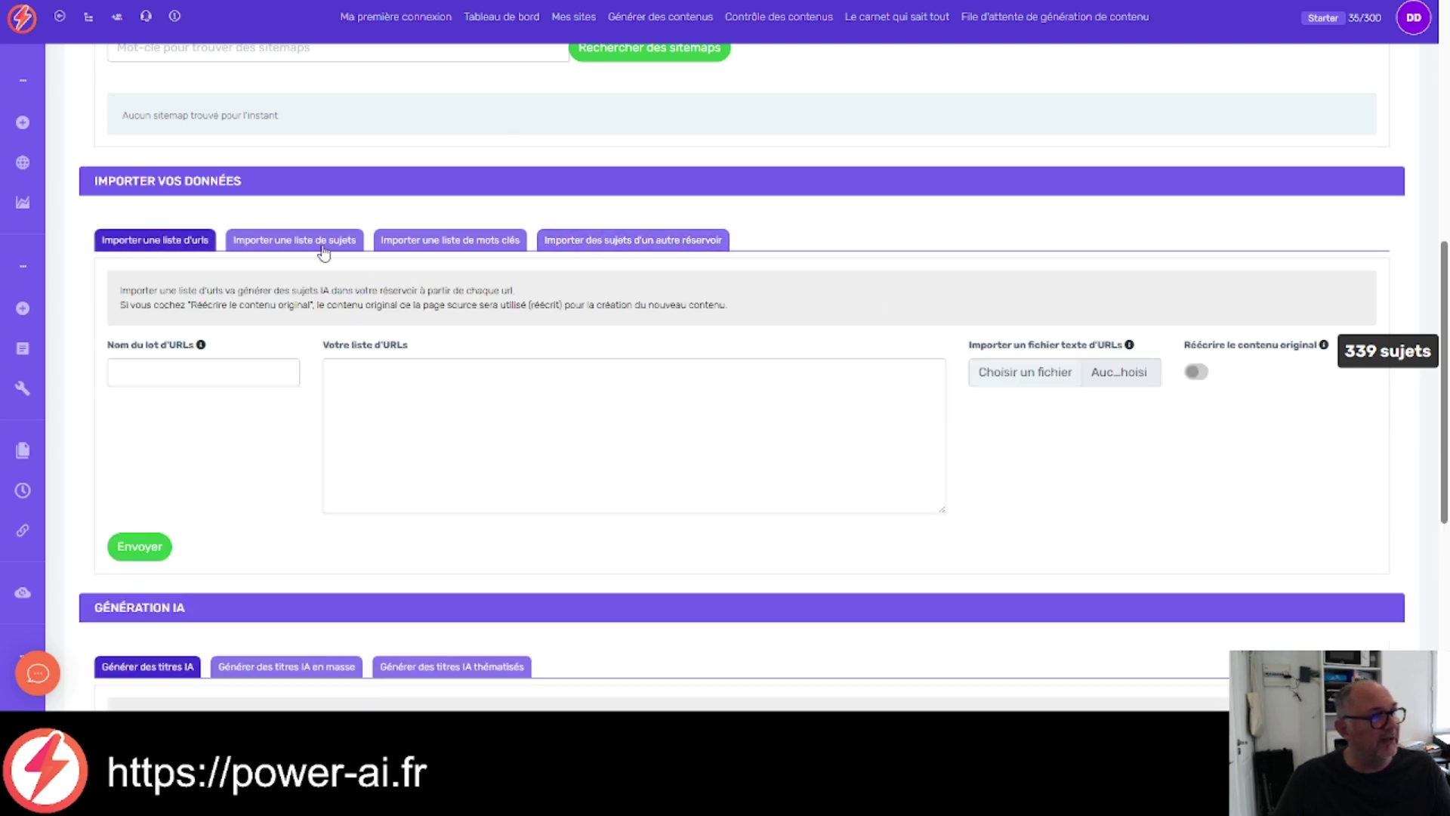
{"action": "left_click", "coordinate": [341, 242]}
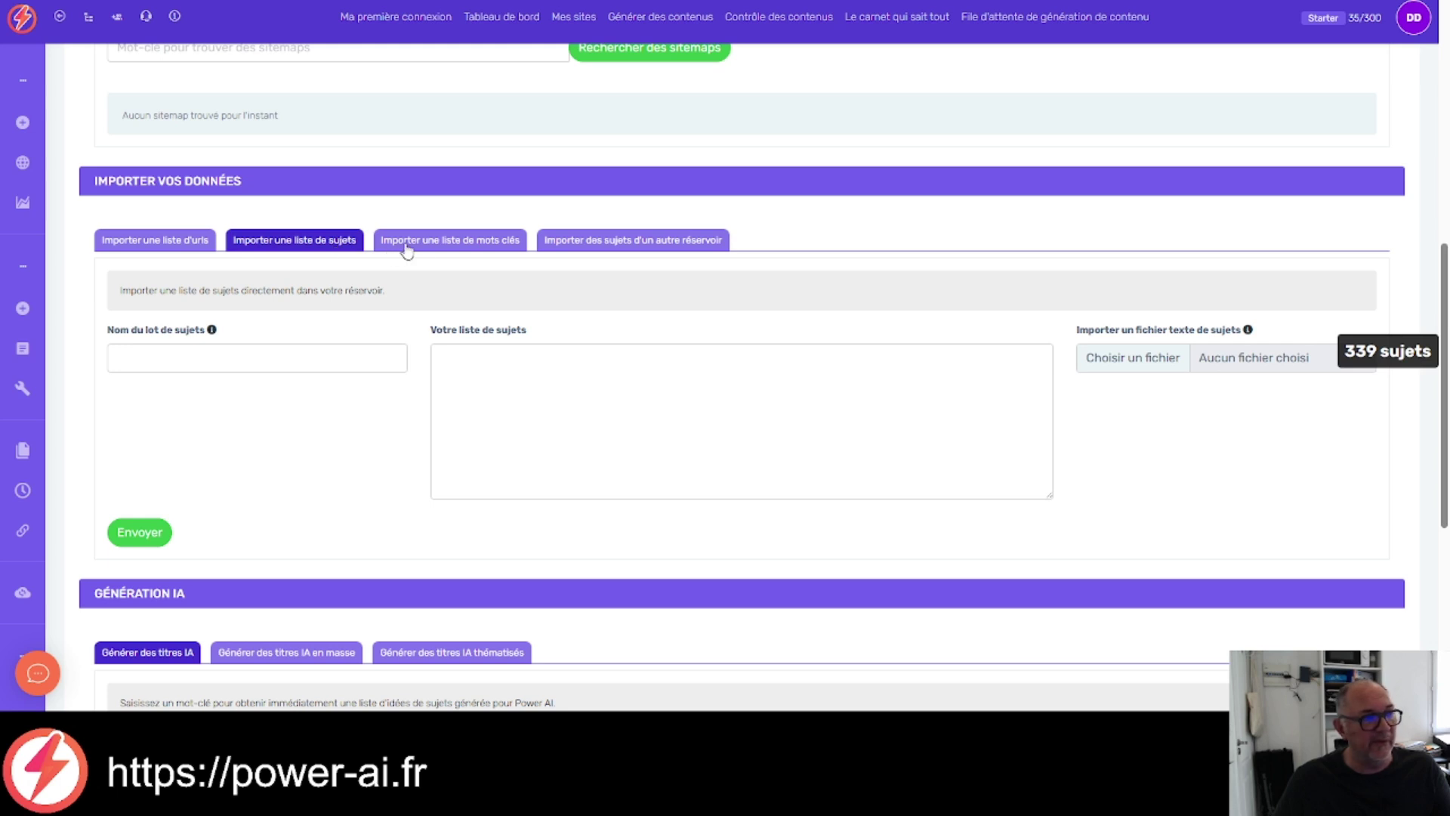
{"action": "left_click", "coordinate": [462, 250]}
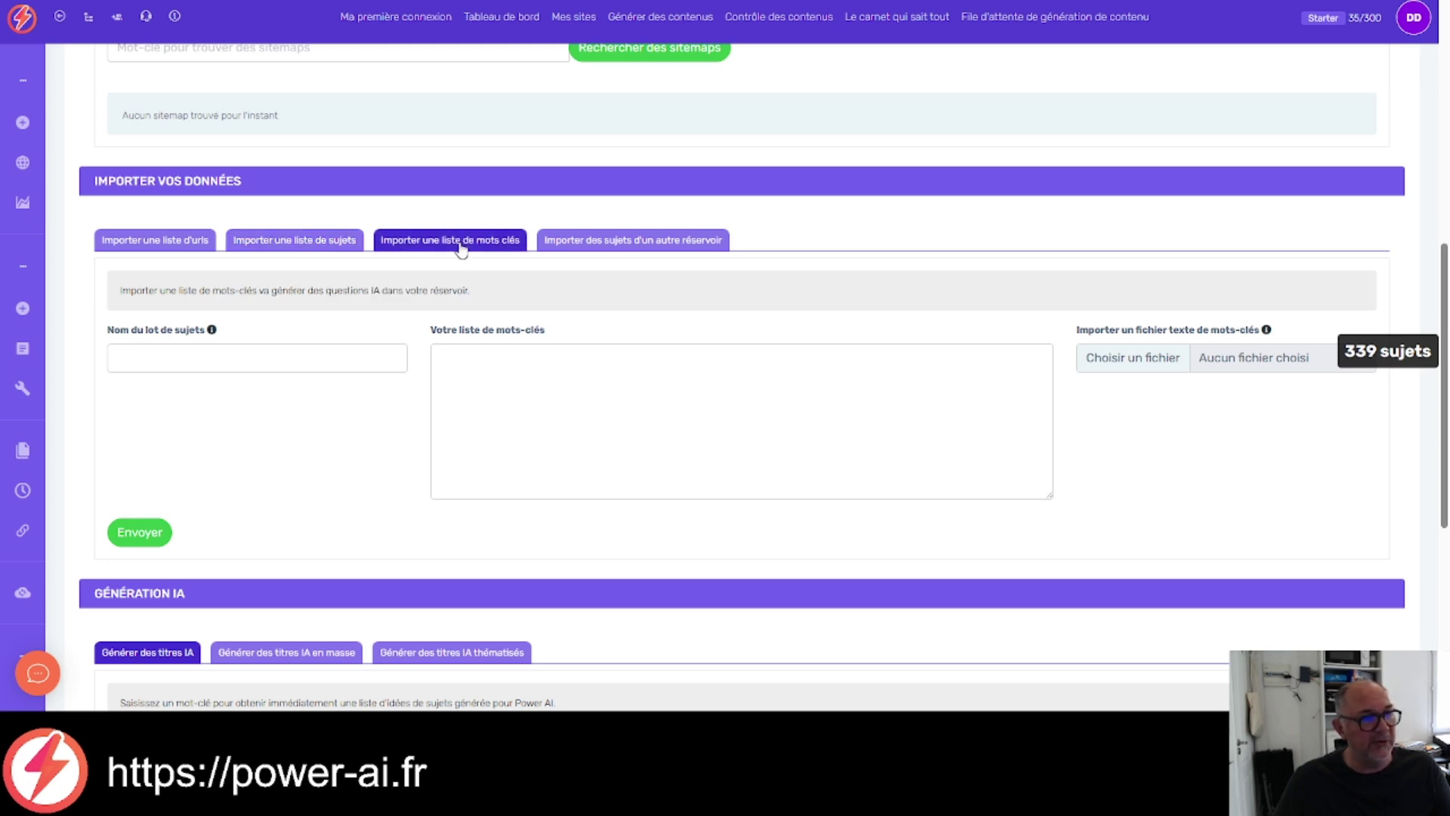
{"action": "left_click", "coordinate": [655, 249]}
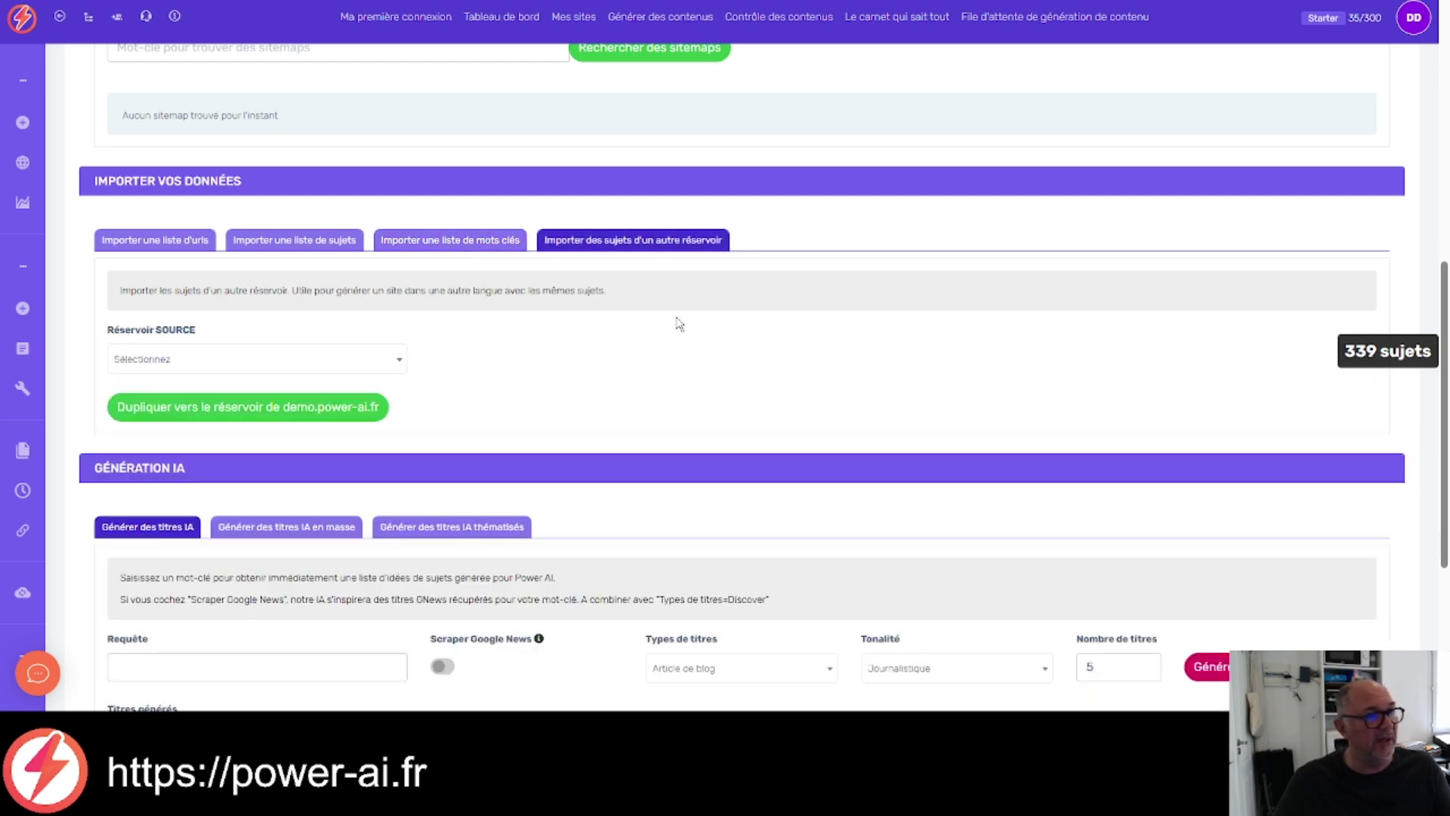